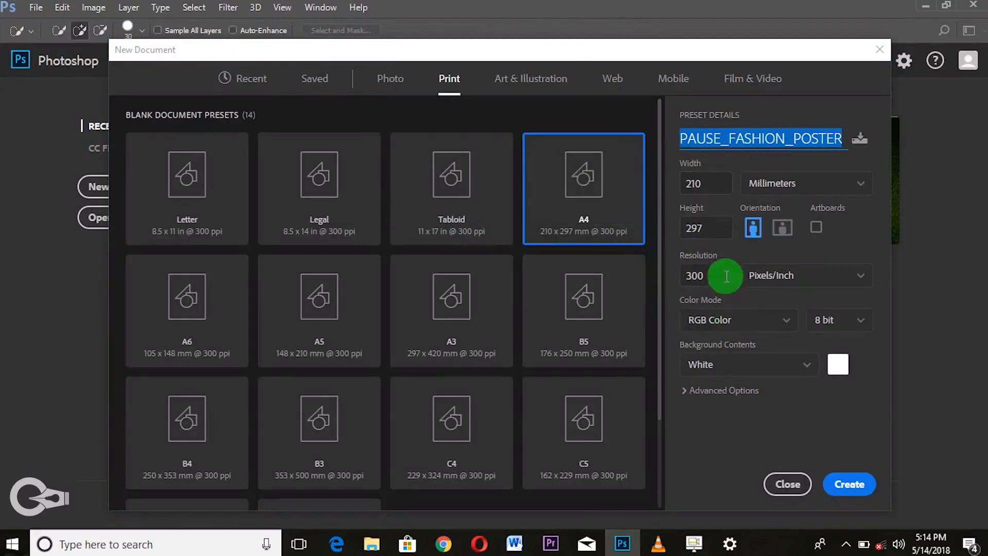
Create the A4 poster document at 300 pixels per inch in CMYK Color and check its color mode
left_click(728, 320)
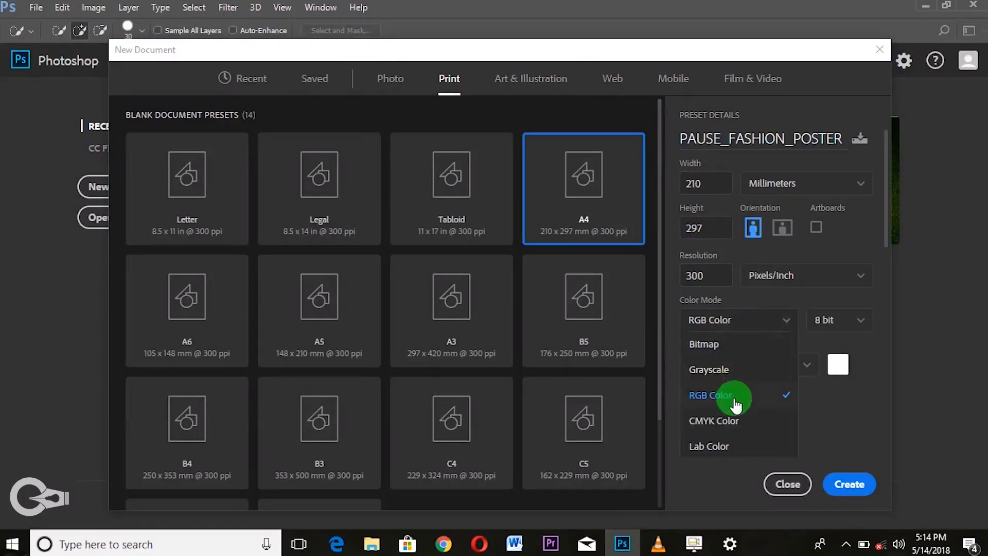
left_click(728, 420)
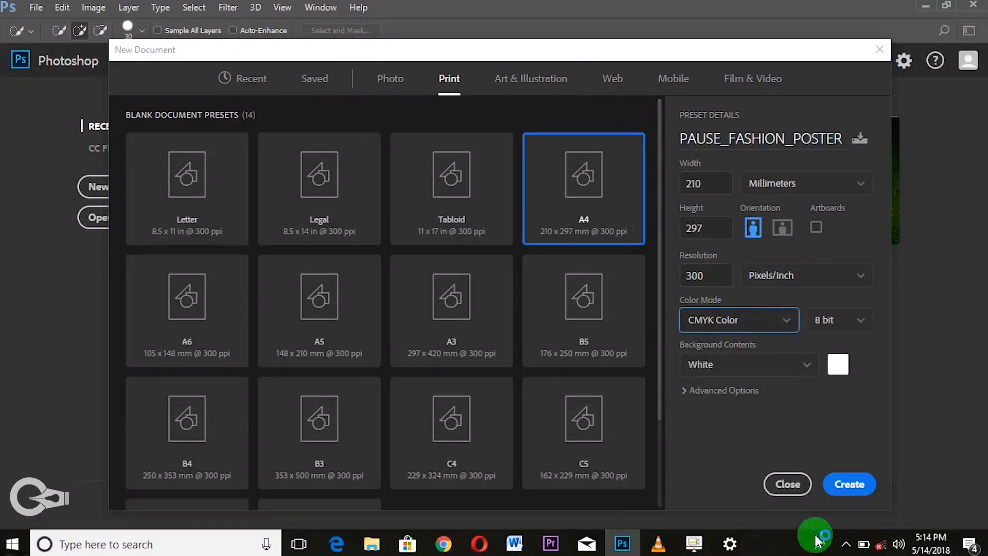
left_click(848, 485)
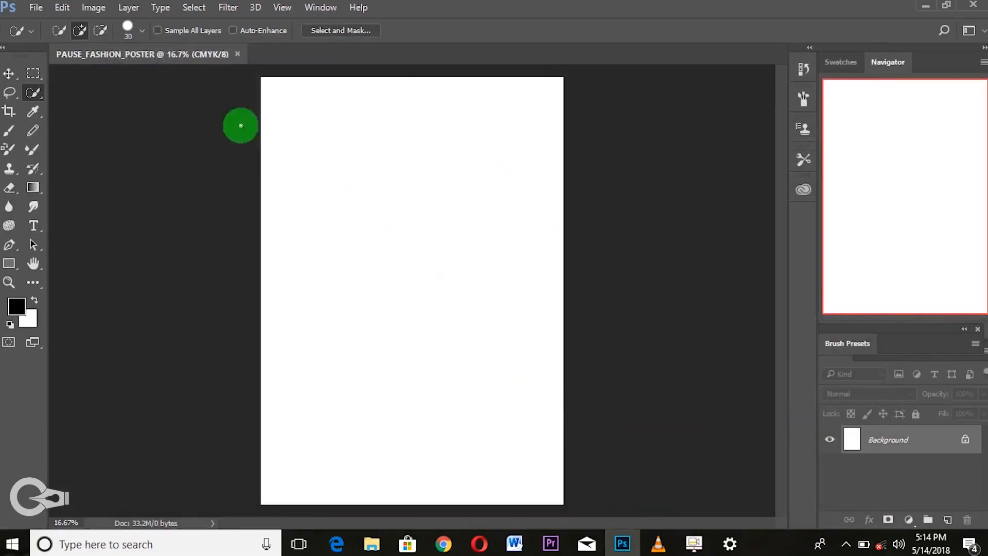
left_click(93, 7)
mouse_move(99, 26)
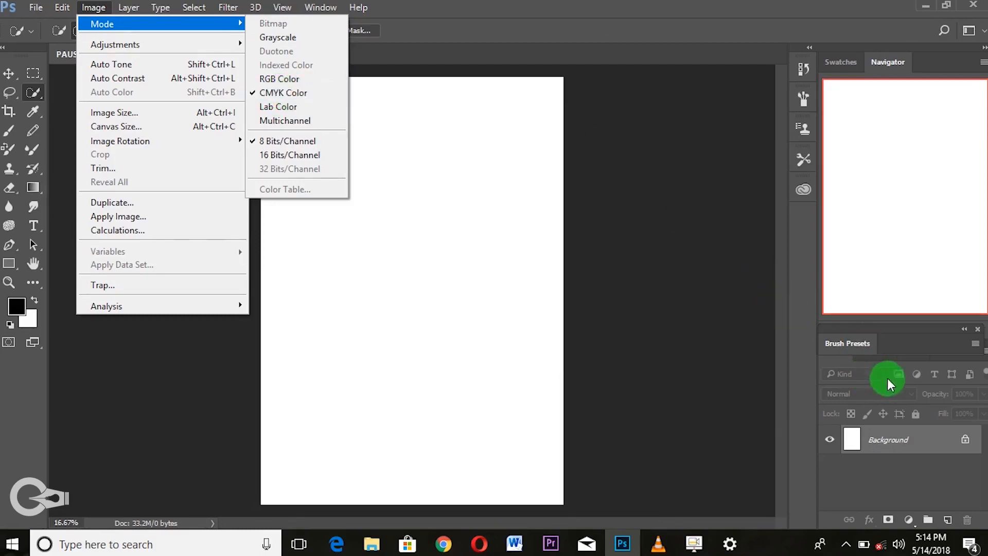
left_click(887, 64)
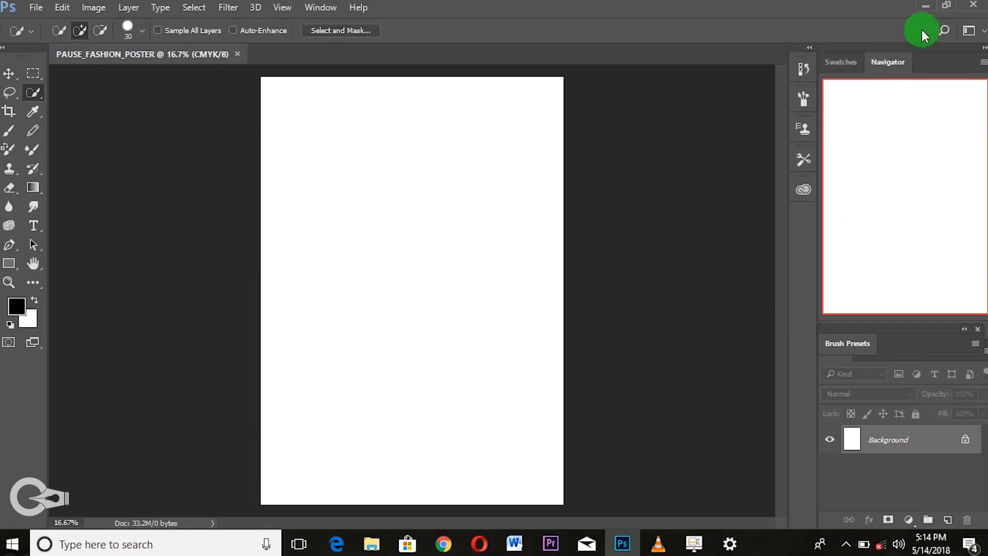
Switch to the workspace layout with Color, Libraries and Layers, view the channels briefly, and collapse the Libraries area
left_click(970, 31)
left_click(924, 38)
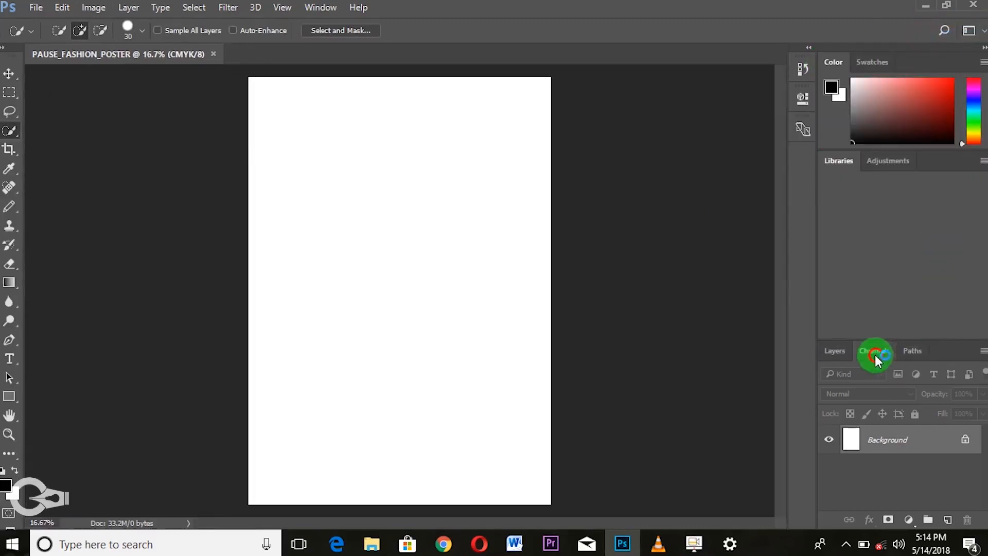
left_click(875, 353)
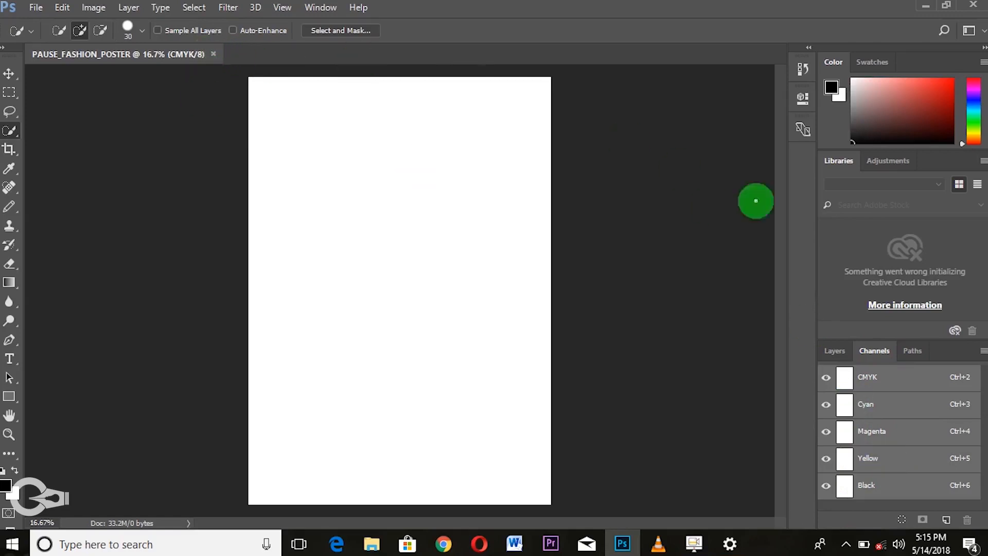
left_click(831, 353)
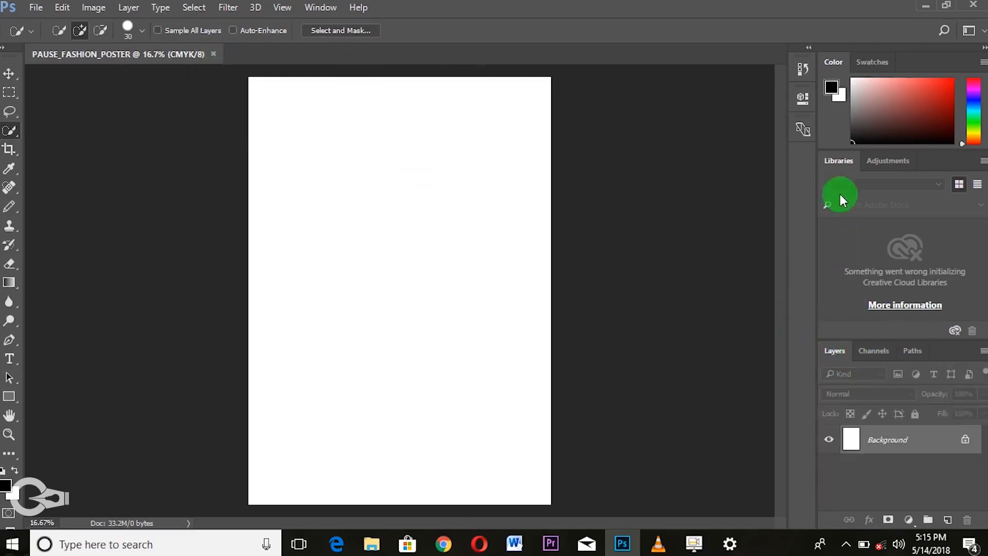
left_click(839, 161)
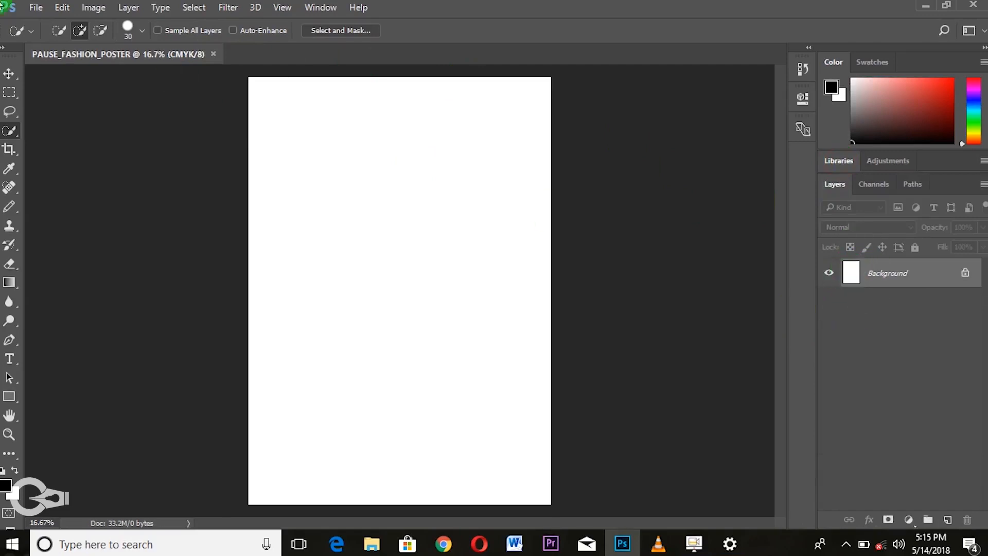
Place the image vmag3-775x102423 from Desktop > TA Images > Retouching as an embedded layer
left_click(43, 11)
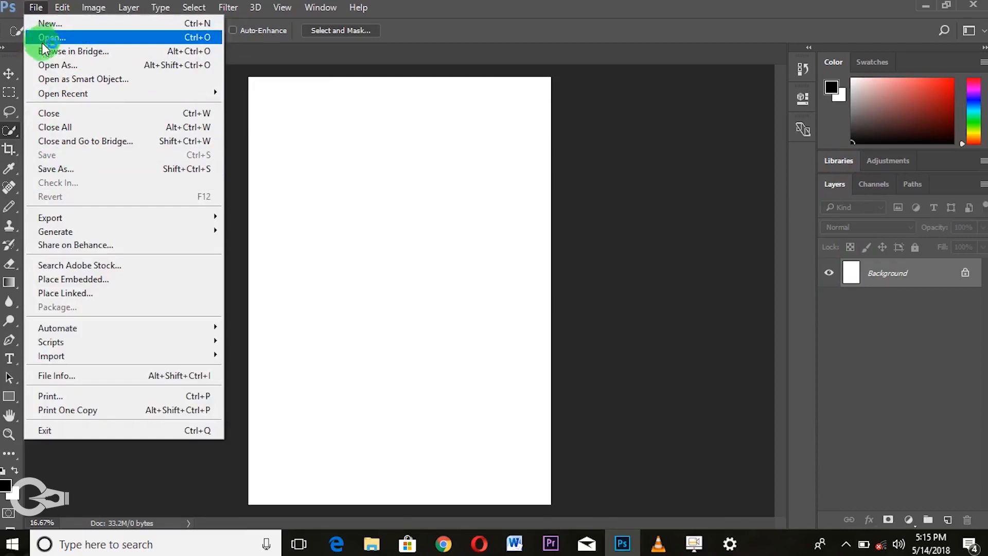
left_click(88, 279)
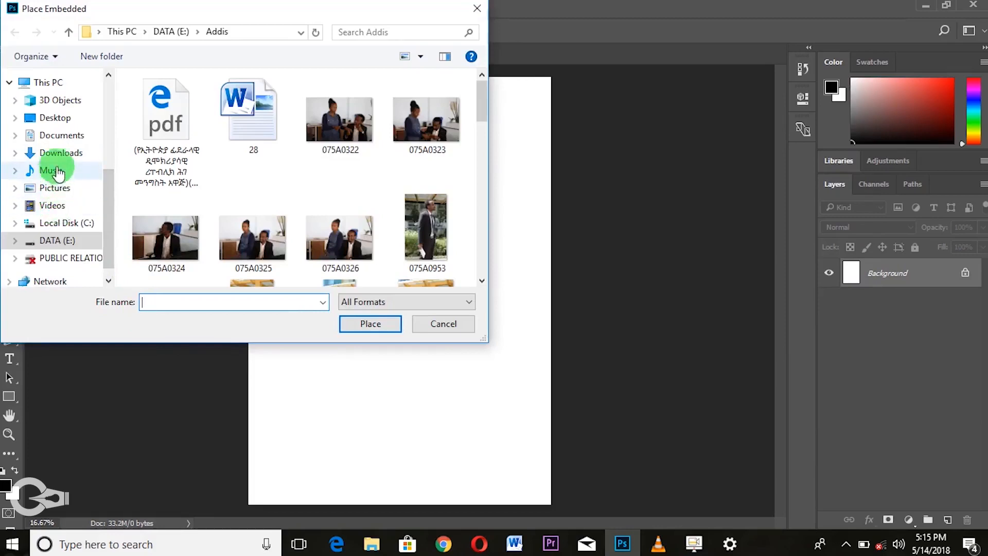
left_click(55, 119)
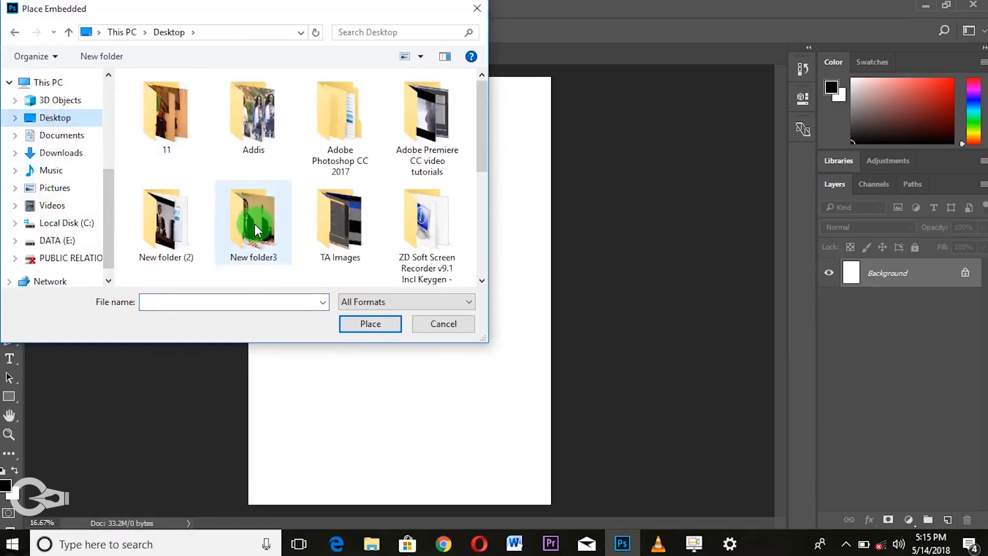
left_click(316, 227)
double_click(316, 224)
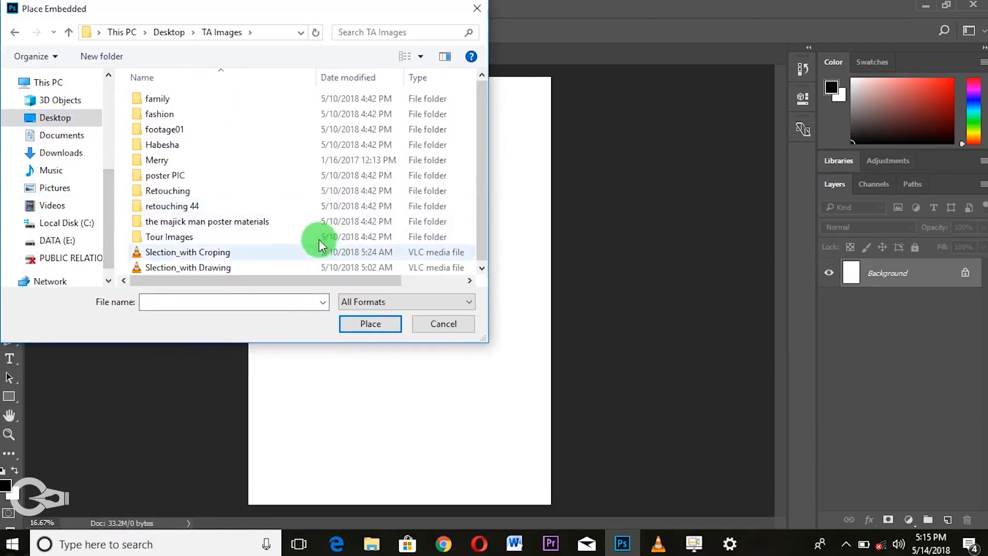
left_click(166, 192)
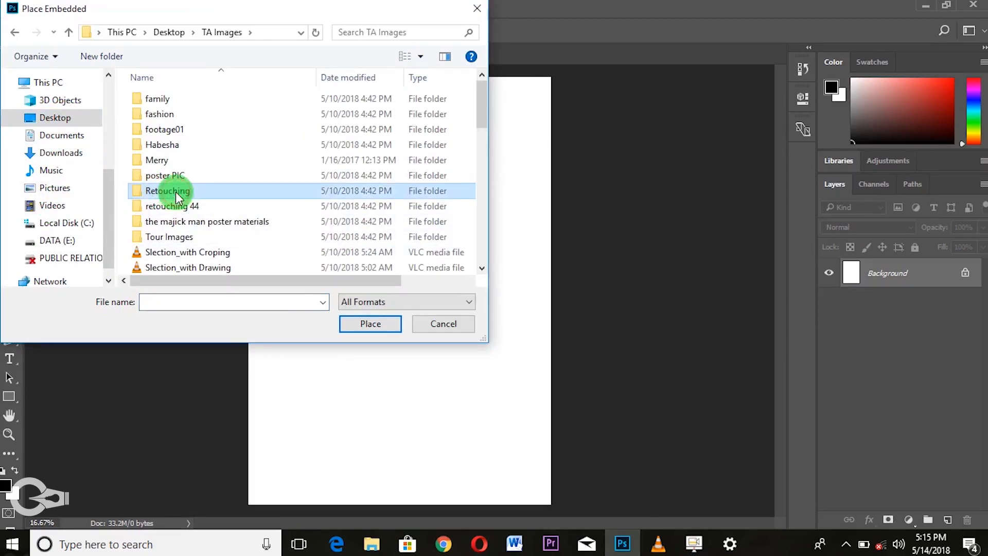
double_click(177, 194)
scroll(278, 168, "down", 10)
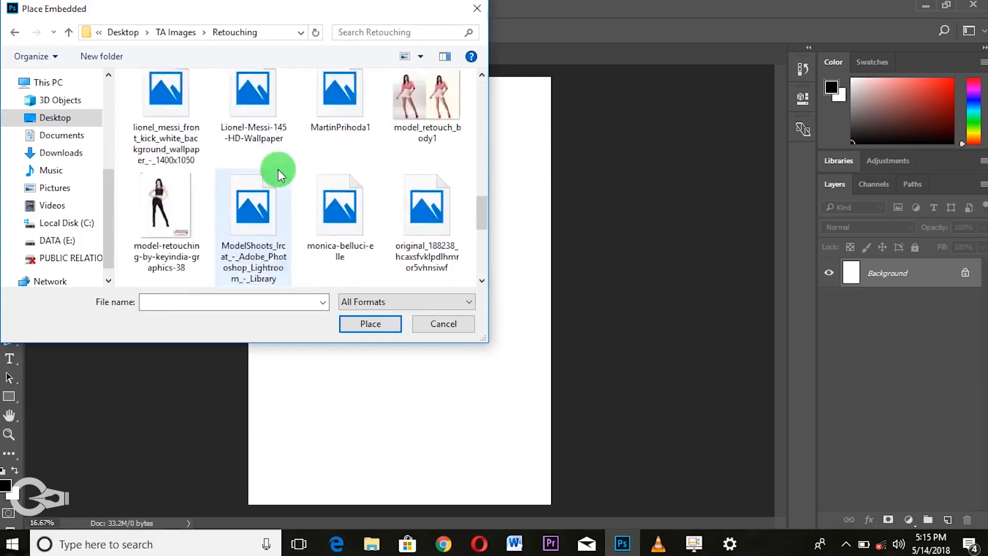
scroll(278, 169, "down", 5)
left_click(166, 228)
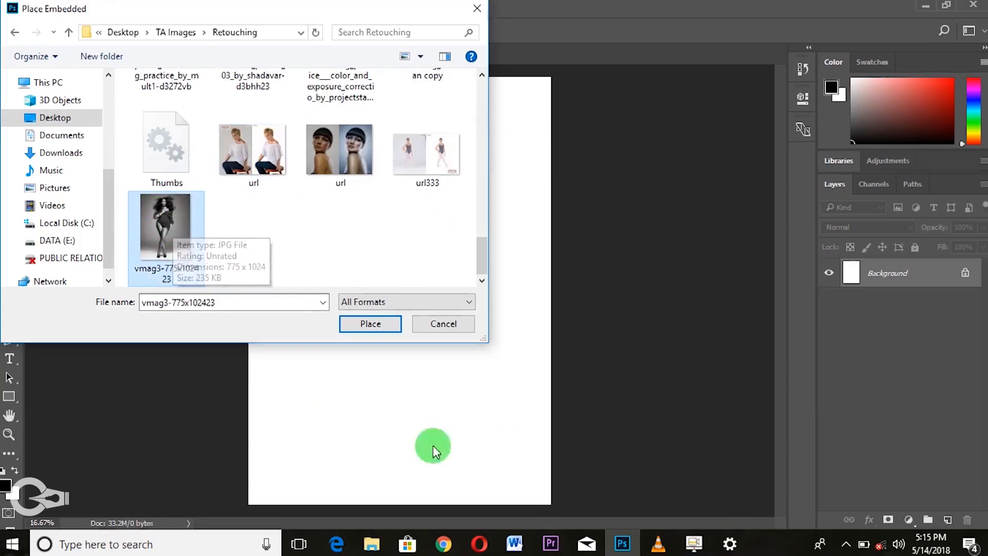
left_click(378, 323)
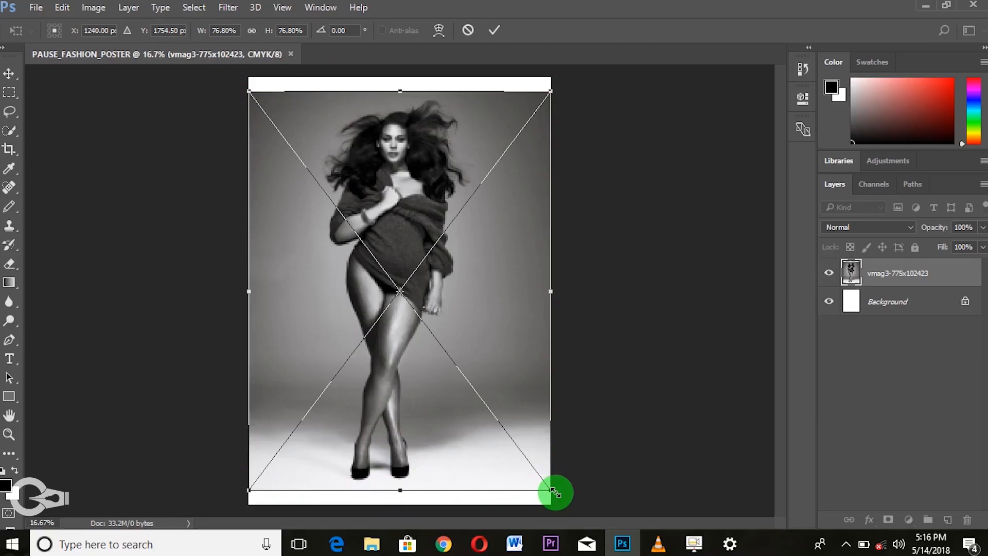
Enlarge the placed black-and-white photo to about 83% so it covers the whole page, and keep its layer selected
left_click_drag(558, 490, 577, 496)
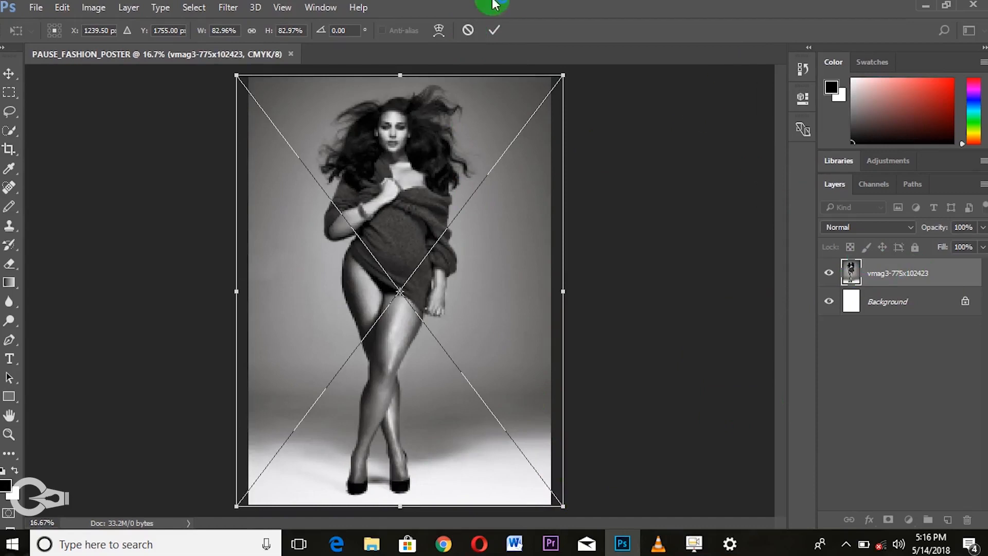
key("w")
left_click(497, 30)
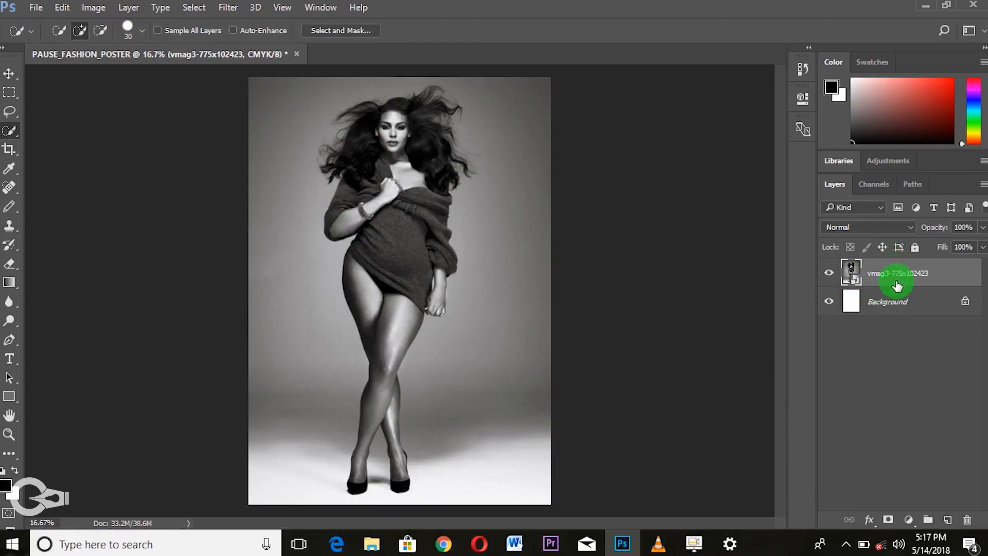
left_click(891, 304)
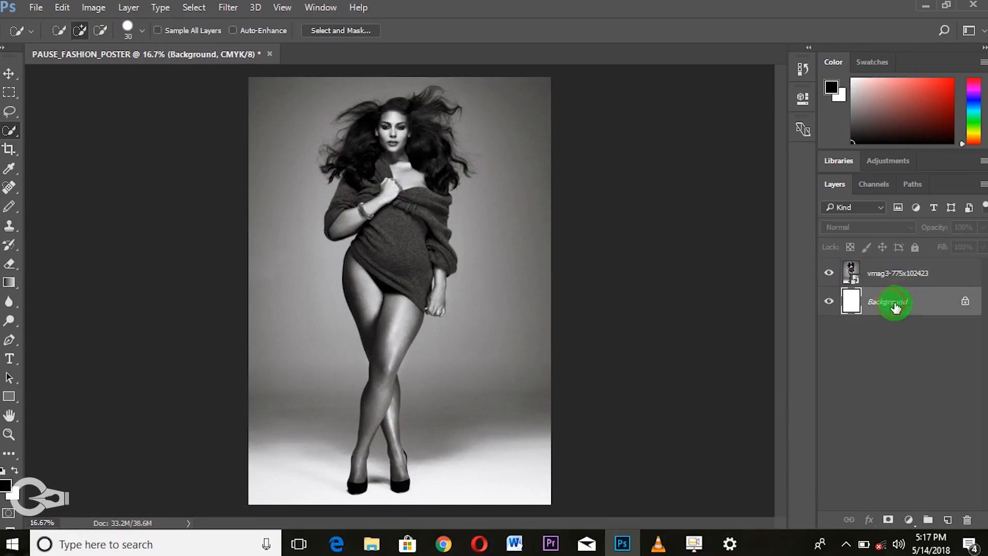
left_click(896, 281)
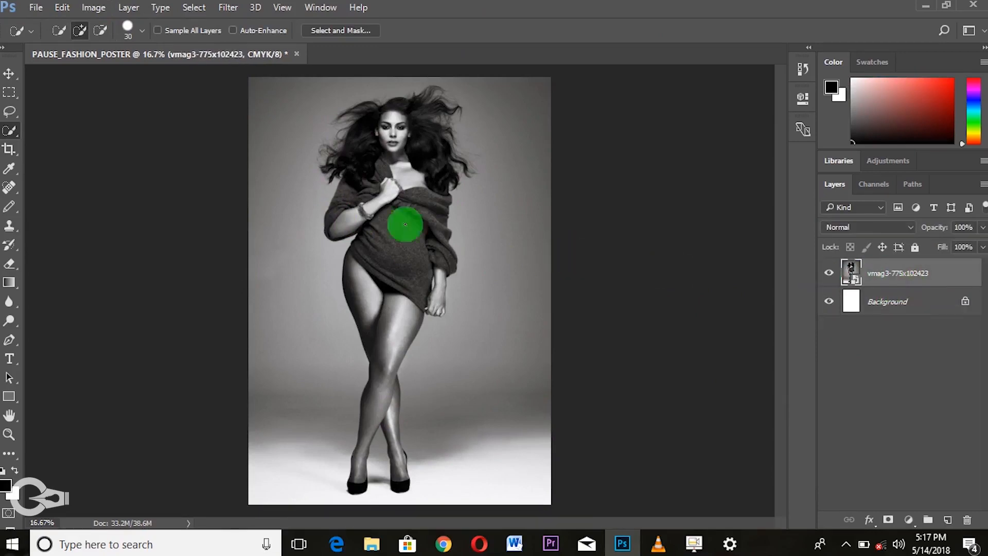
Place the embedded copy of the 2bb0e9_46a7978f8e7ca0a00c93cd1795c9bf9b photo from the Retouching folder above the first photo at its default size
left_click(32, 13)
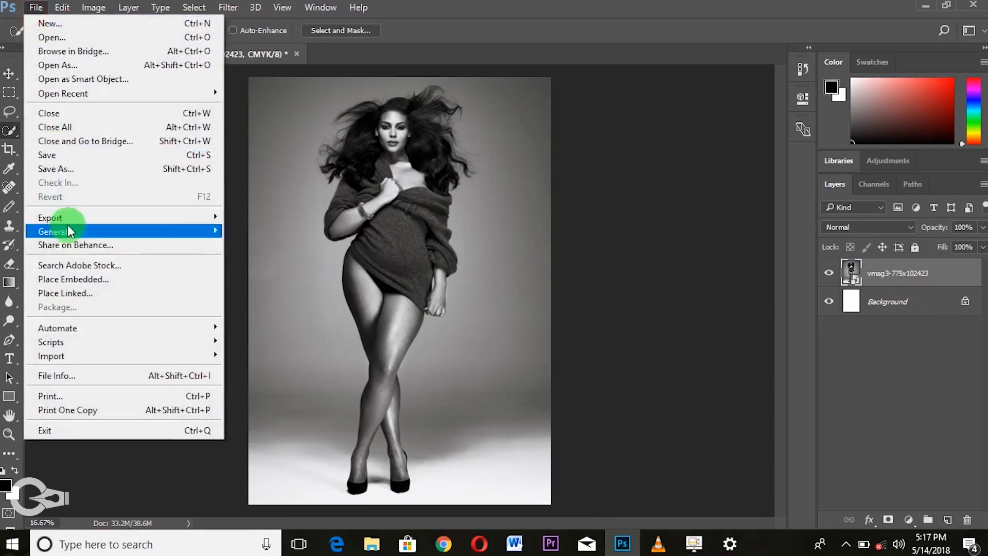
left_click(82, 280)
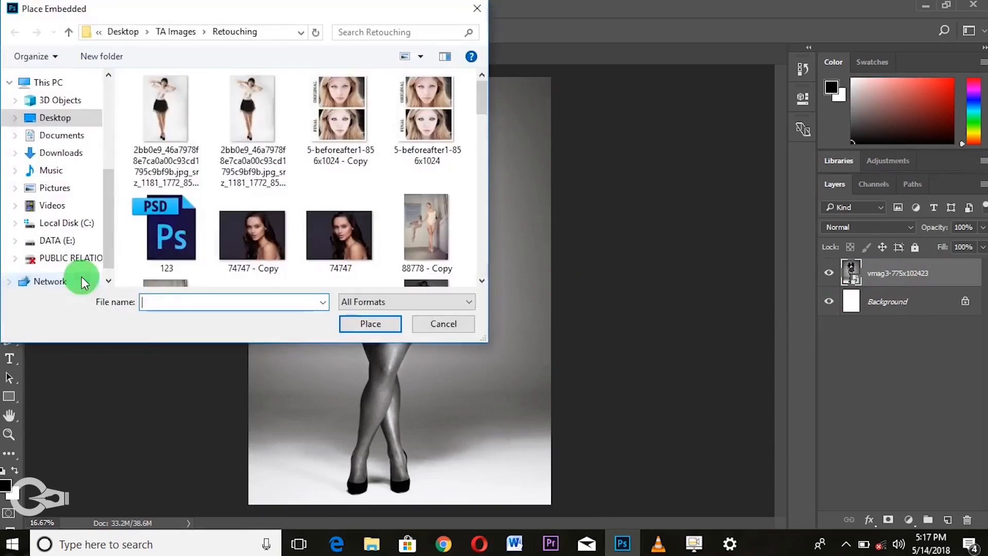
left_click(163, 138)
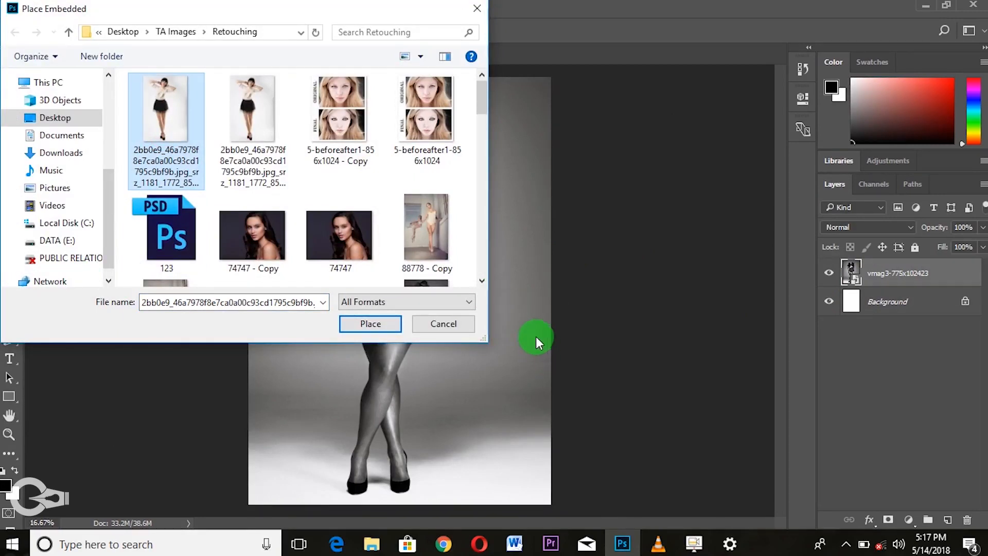
left_click(377, 323)
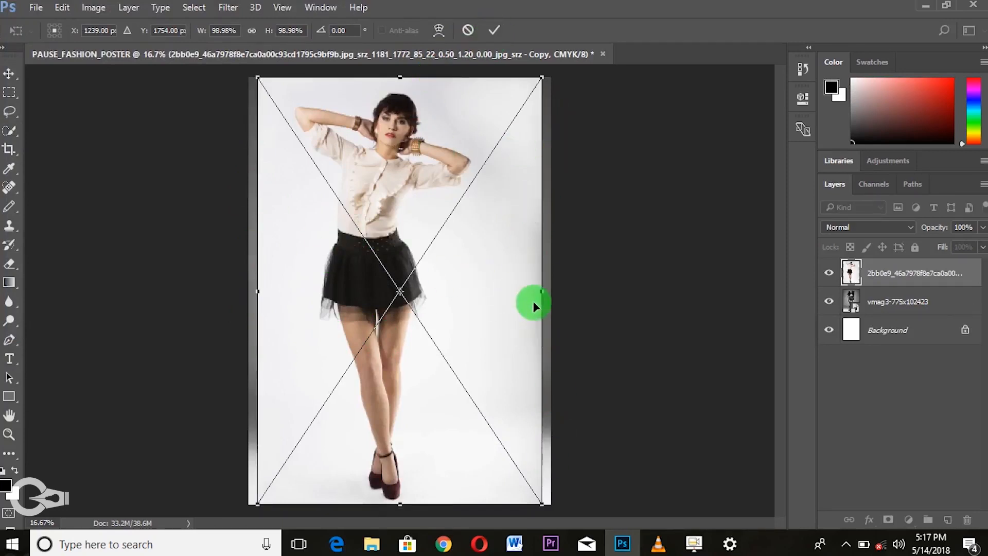
key("w")
left_click(495, 30)
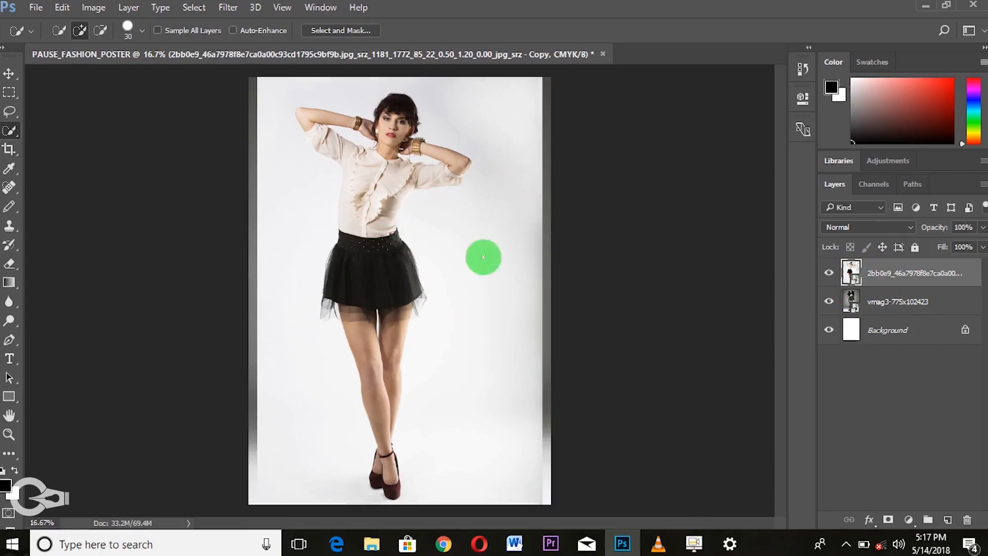
Try the Lighten blend mode on the color model photo's layer and return it to Normal
left_click(854, 227)
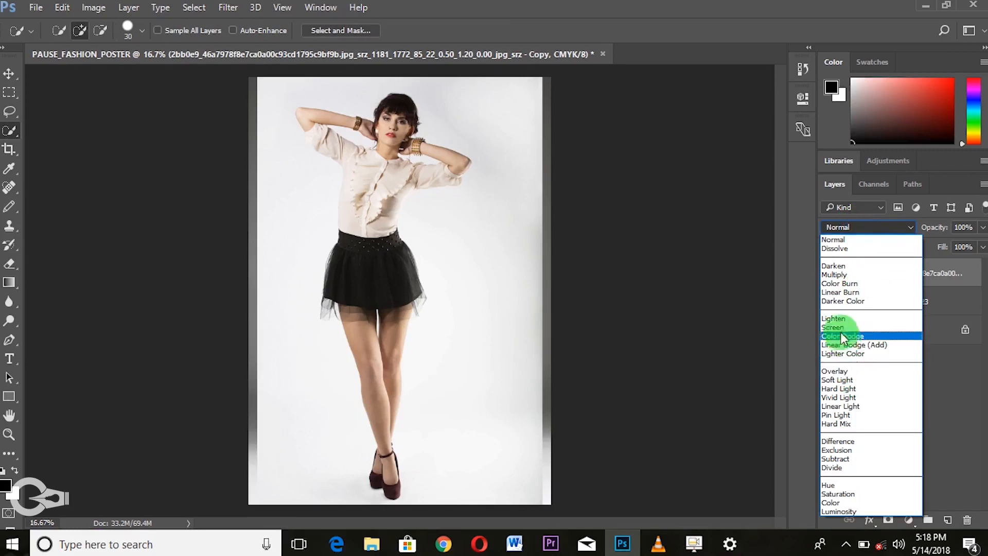
left_click(841, 319)
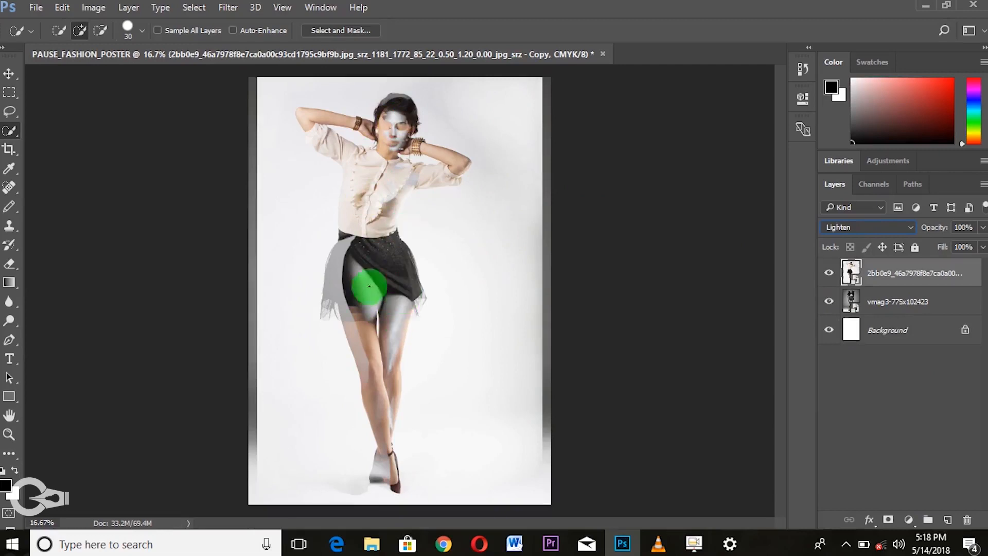
left_click(878, 207)
left_click(882, 229)
left_click(880, 228)
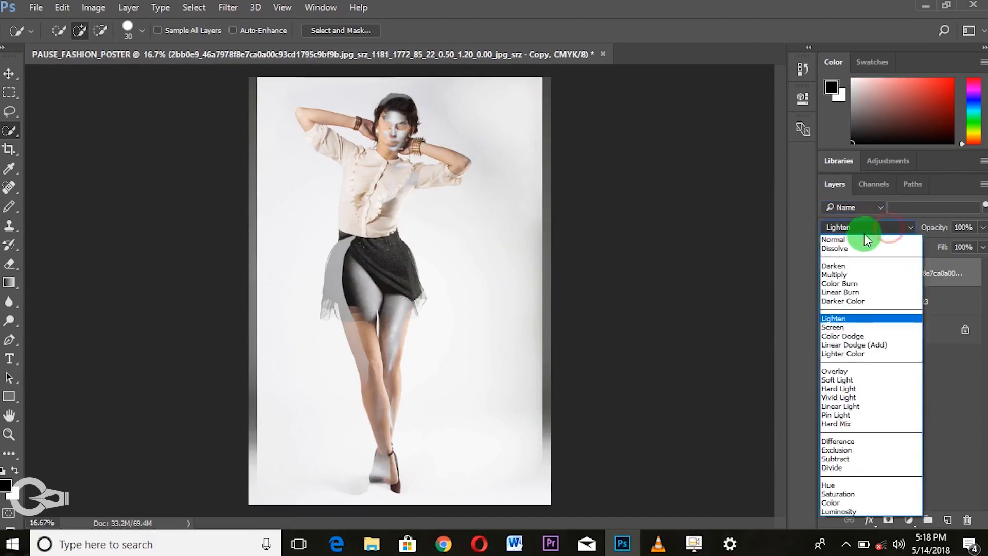
left_click(860, 236)
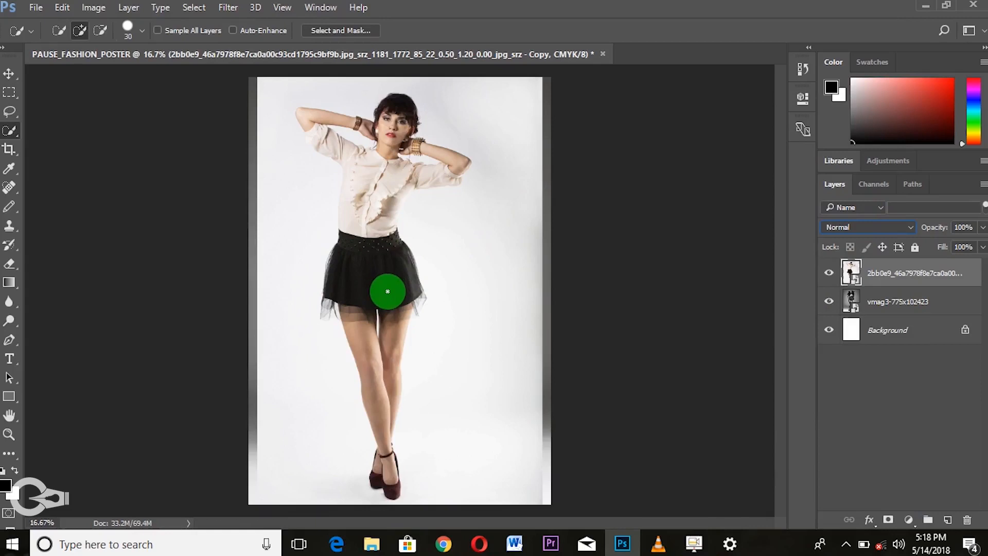
Set the blend mode of the color model photo's layer to Screen
left_click(862, 229)
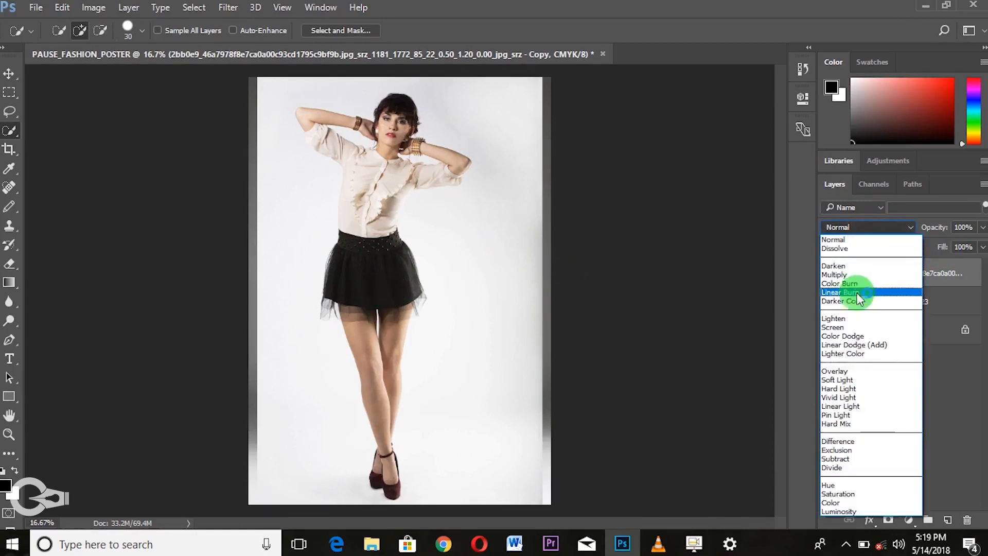
left_click(859, 327)
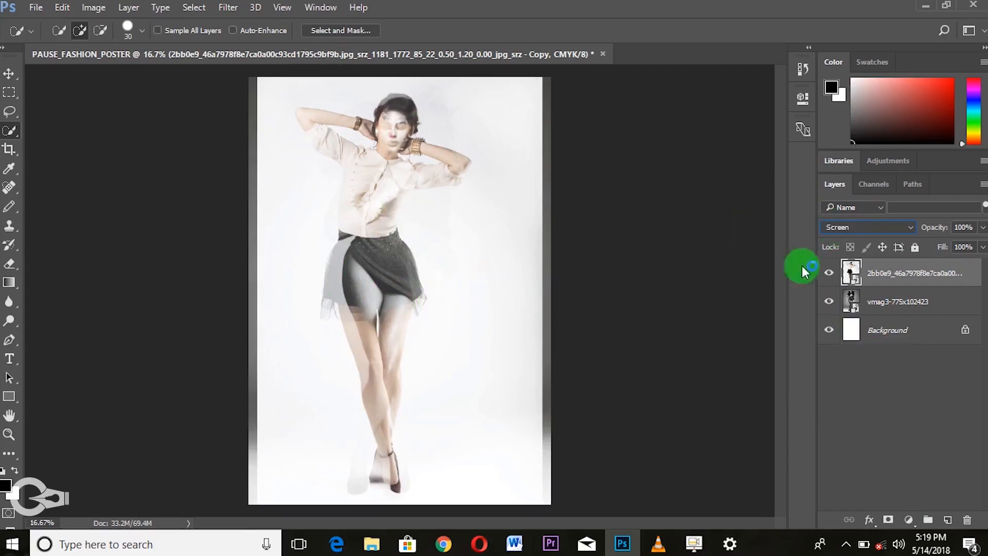
left_click(847, 234)
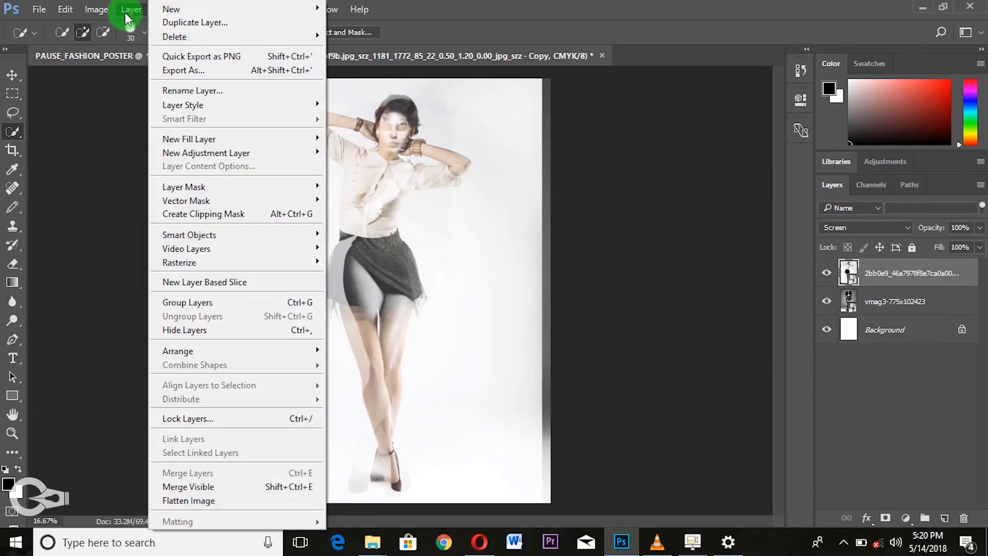
Create a new layer named Colorize above the color model photo, with Normal mode and 100% opacity
left_click(127, 11)
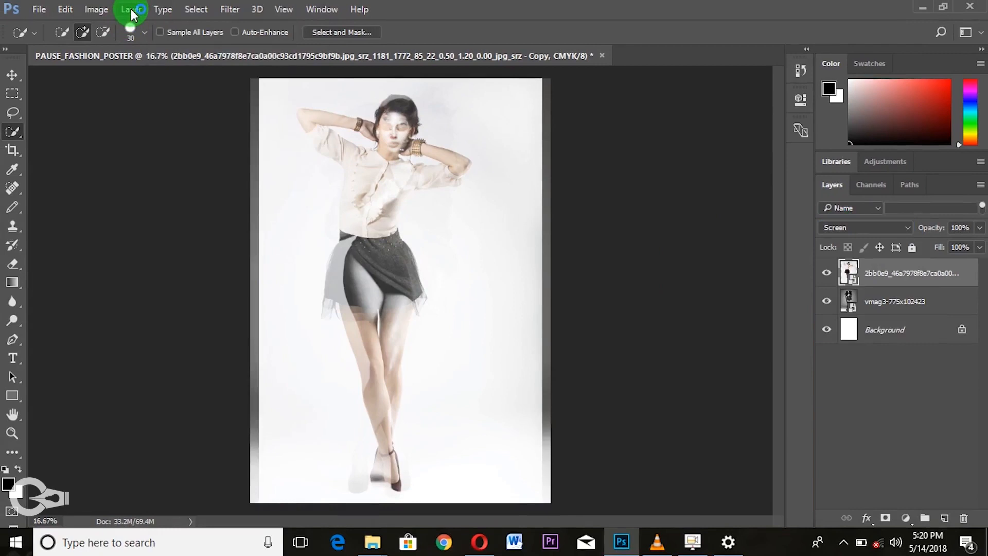
left_click(133, 12)
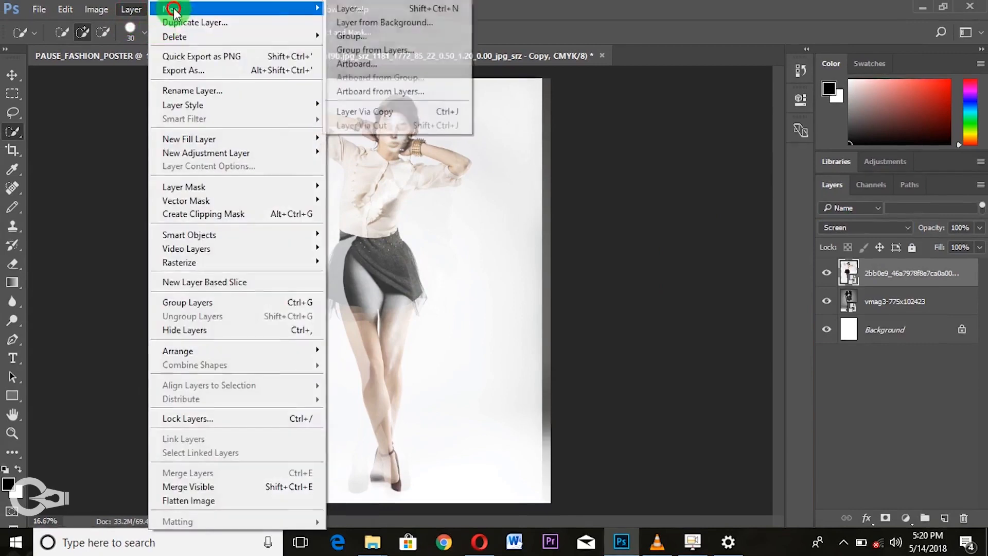
left_click(331, 9)
type("Colorize")
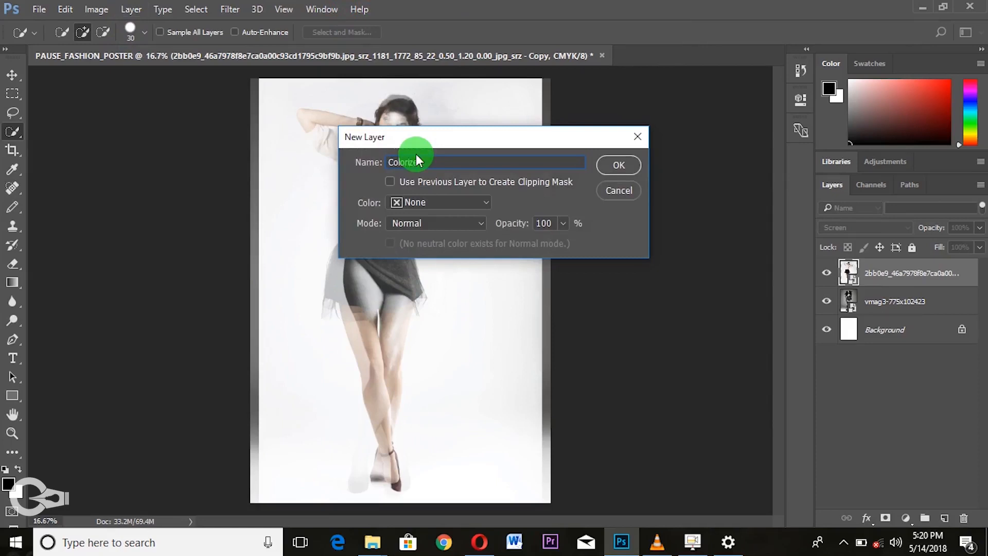
left_click(612, 169)
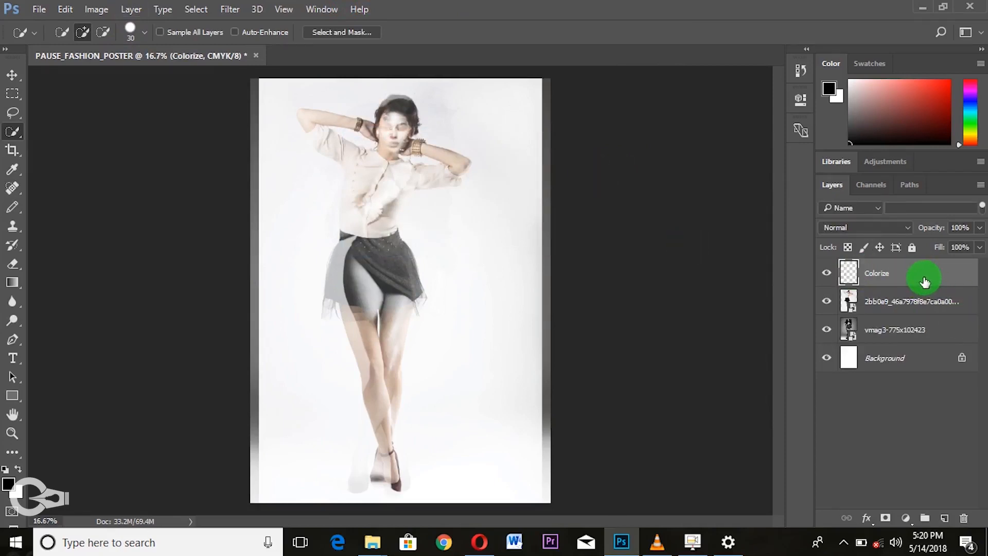
Choose a dark purple from the color swatches as the foreground color
left_click(870, 64)
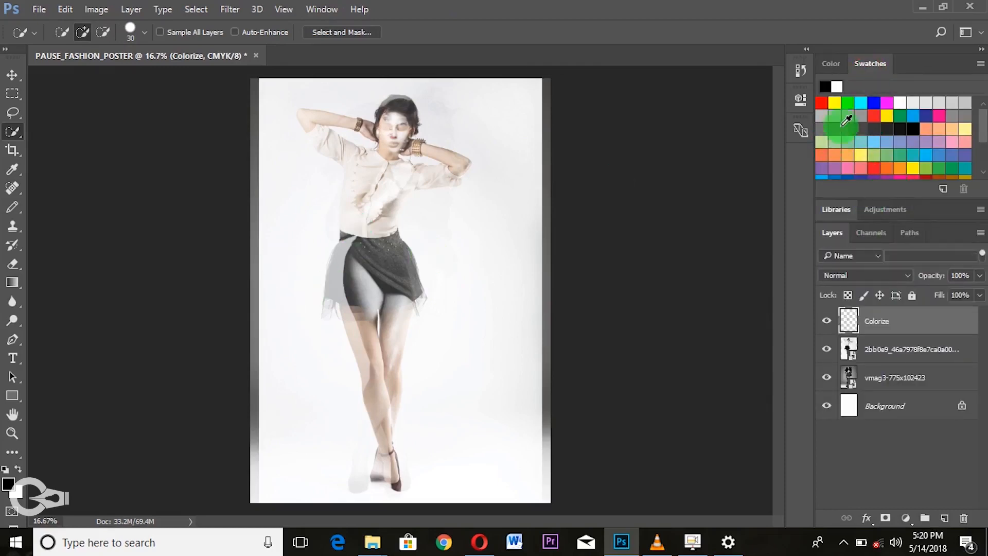
scroll(844, 123, "down", 1)
scroll(882, 165, "down", 1)
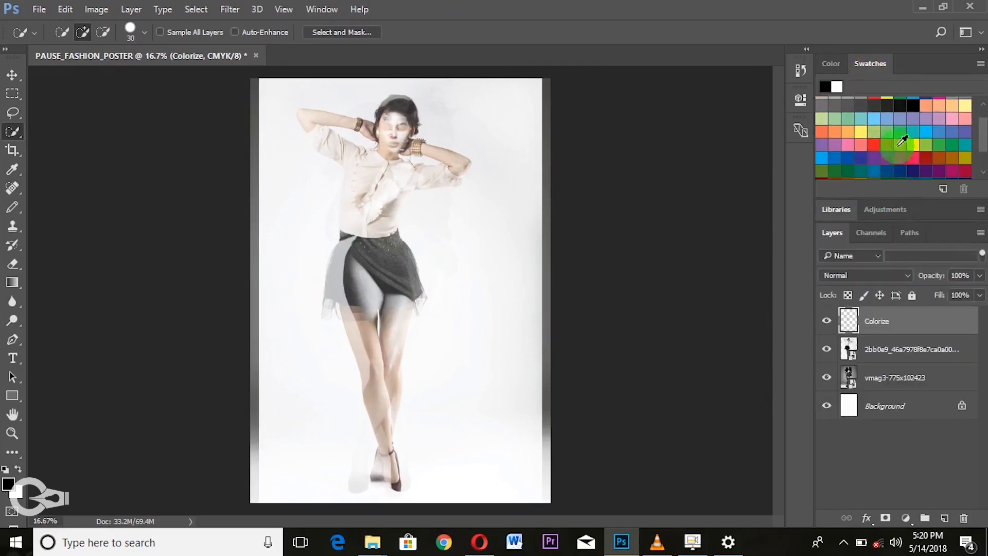
scroll(937, 157, "down", 1)
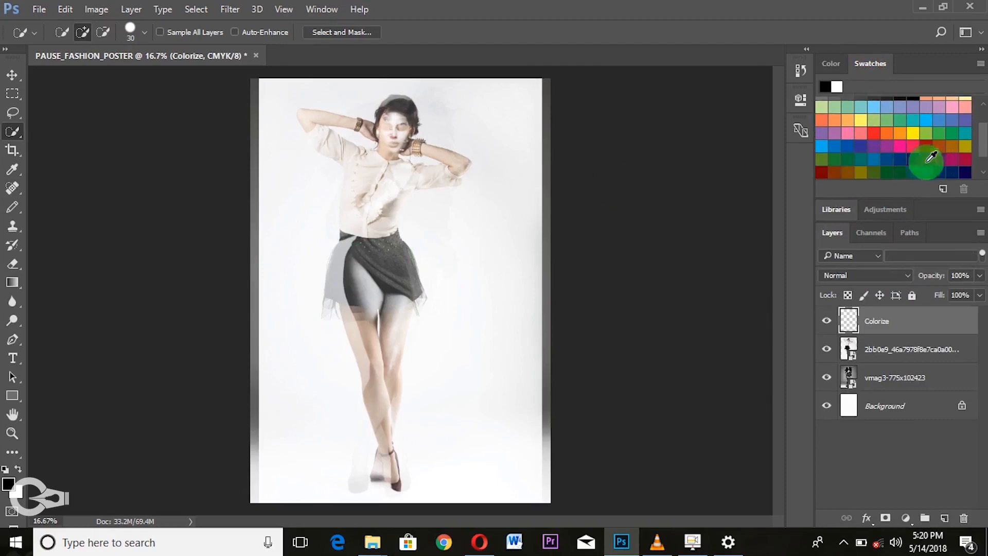
left_click(886, 146)
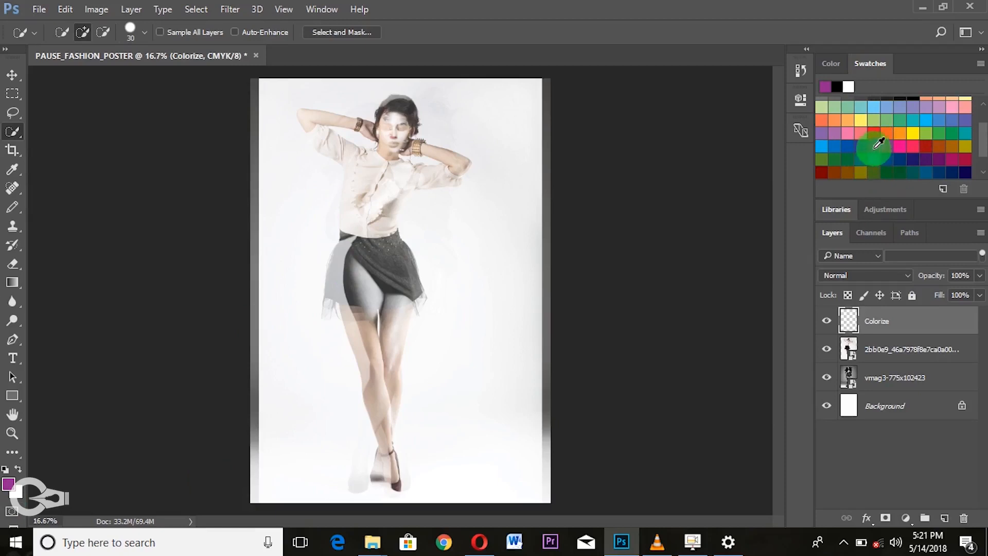
left_click(878, 145)
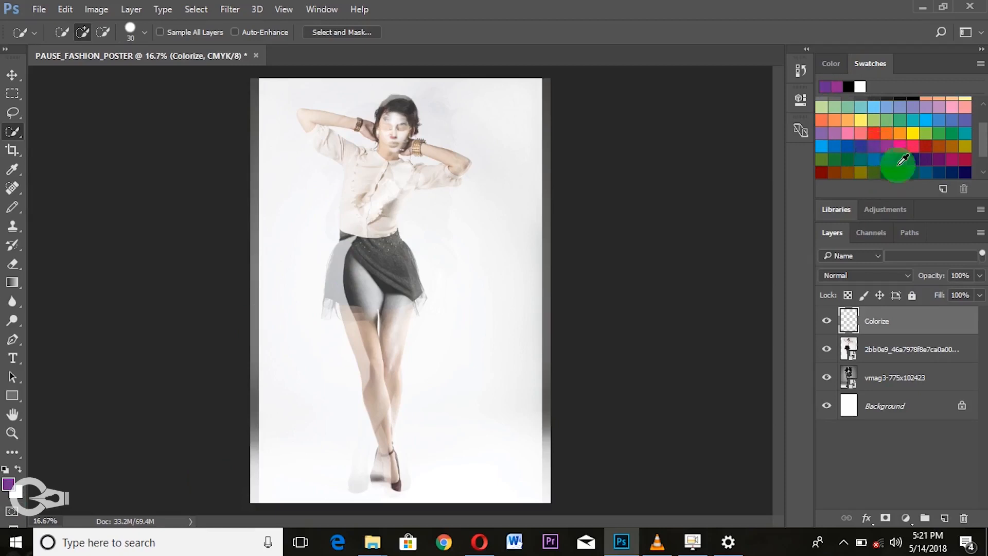
left_click(928, 158)
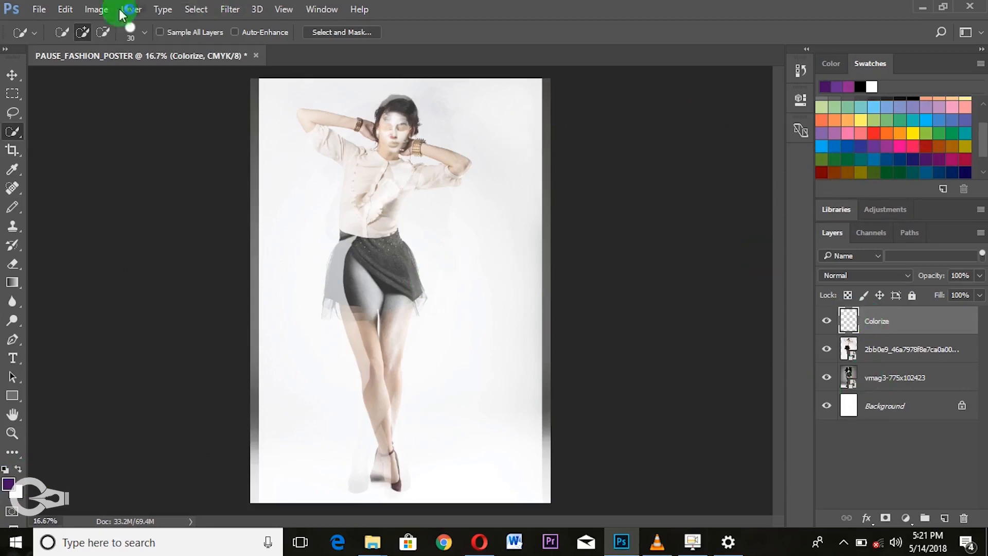
Fill the Colorize layer with the foreground color at 100% opacity and set the layer's blend mode to Color
left_click(65, 10)
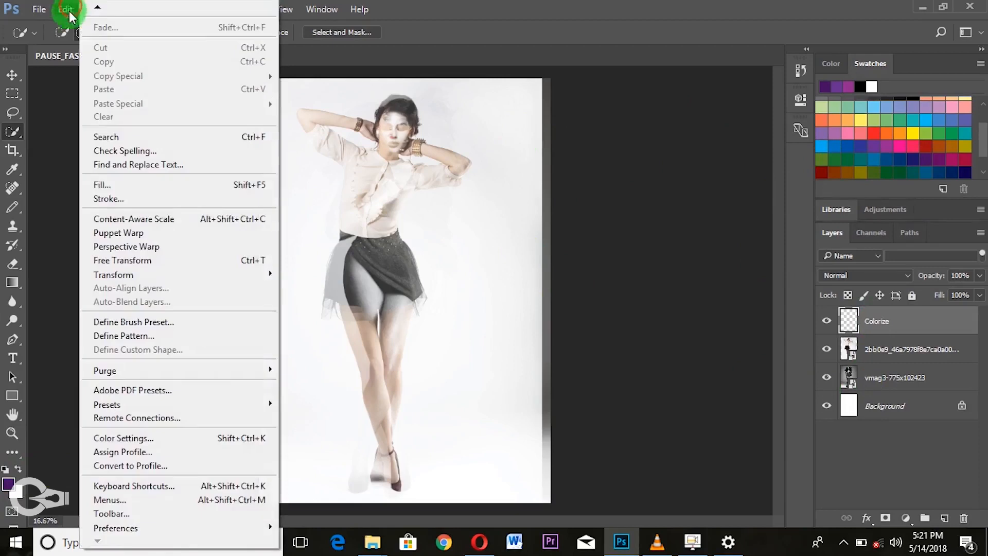
left_click(106, 191)
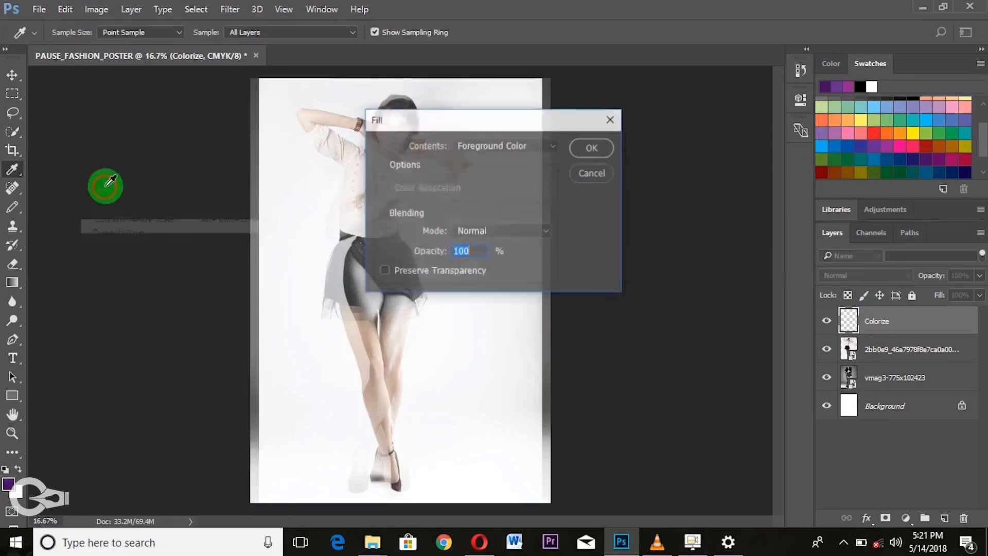
left_click(477, 149)
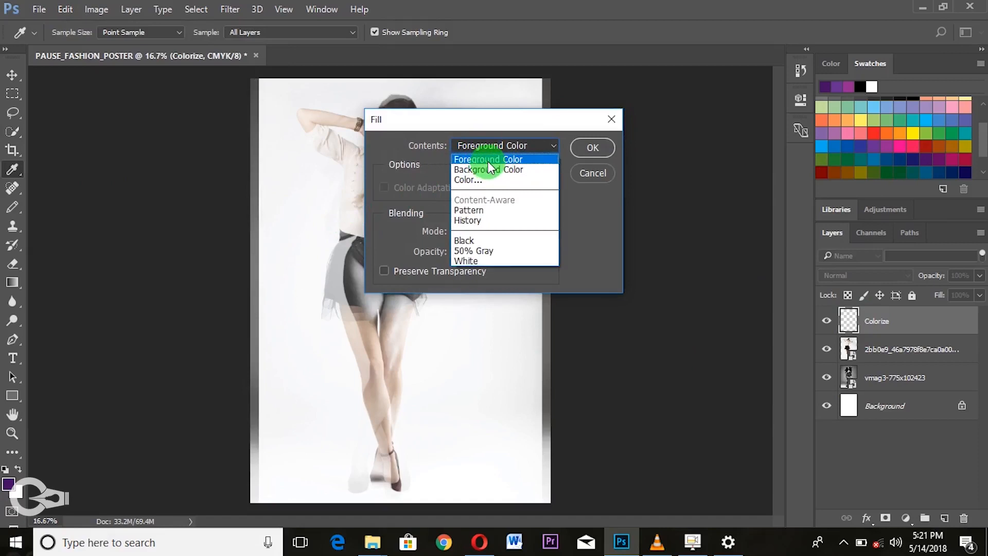
left_click(487, 160)
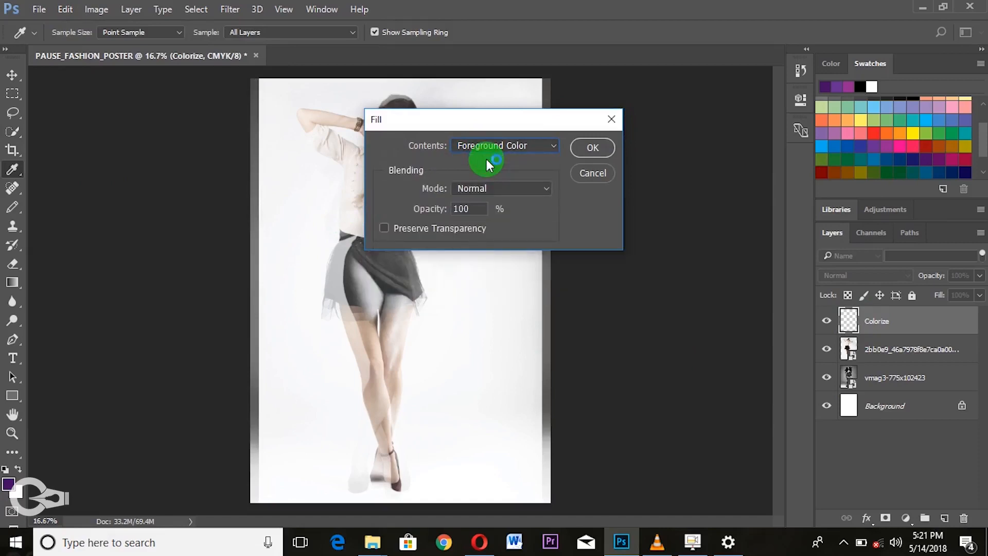
left_click(595, 150)
key("w")
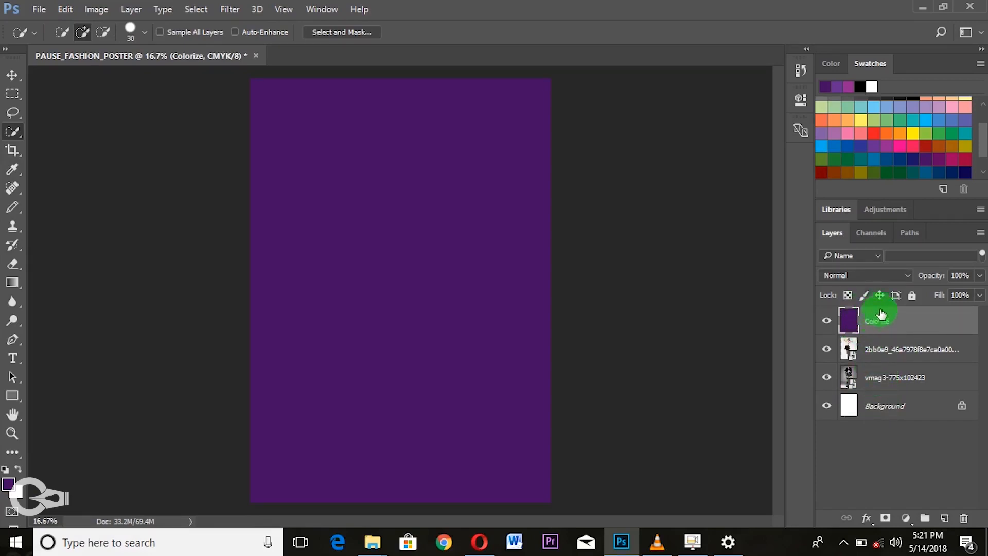
left_click(870, 277)
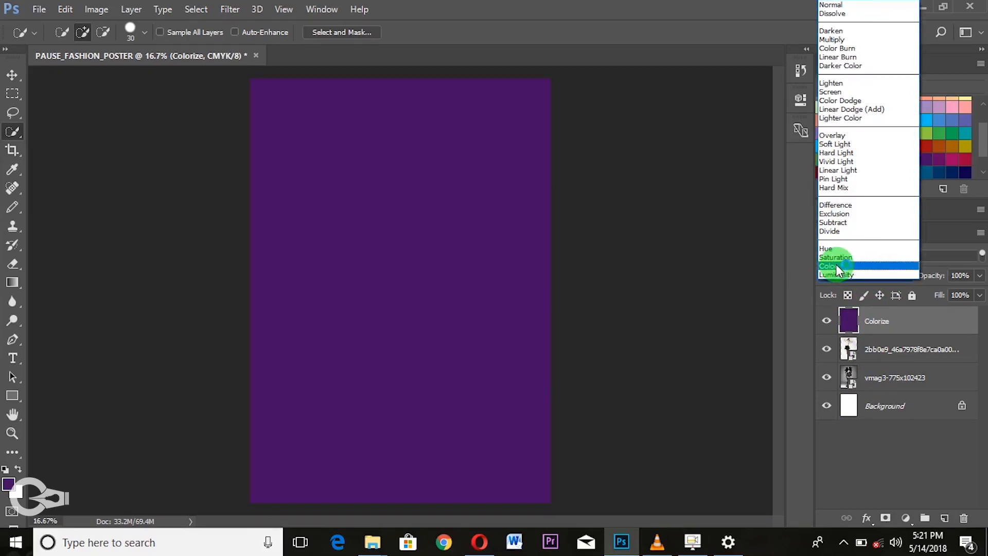
left_click(836, 267)
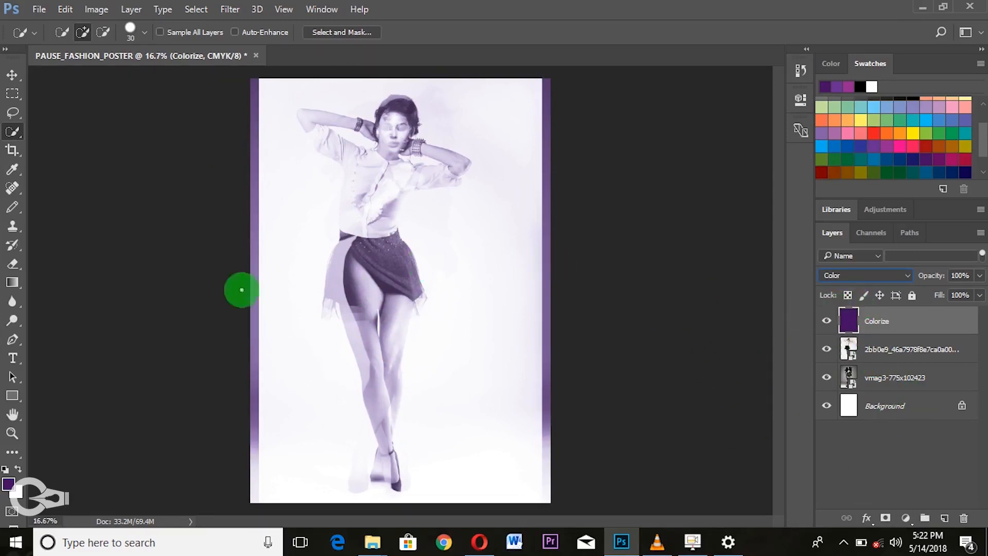
Add the horizontal text "Pause Fashion" beside the model's legs in the lower part of the poster
left_click(15, 357)
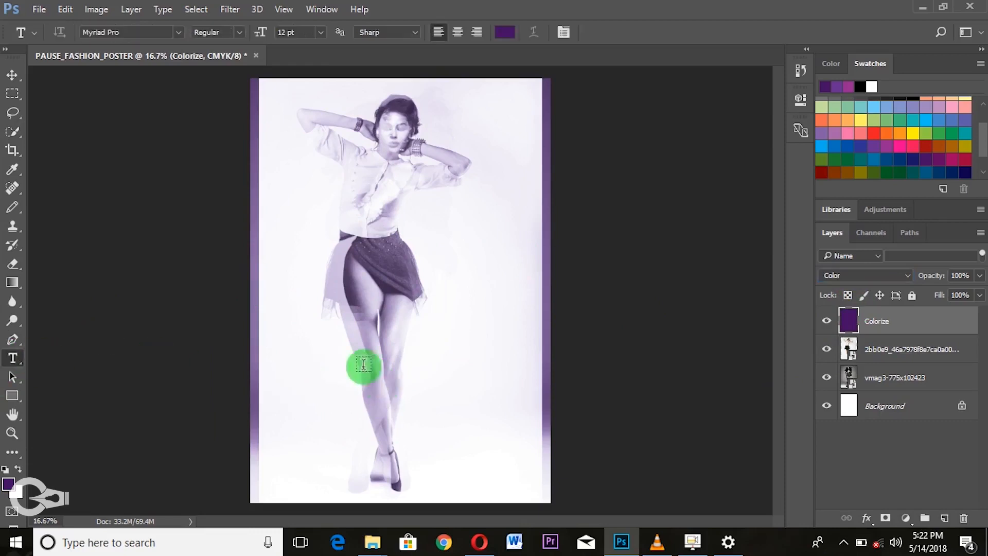
left_click(316, 370)
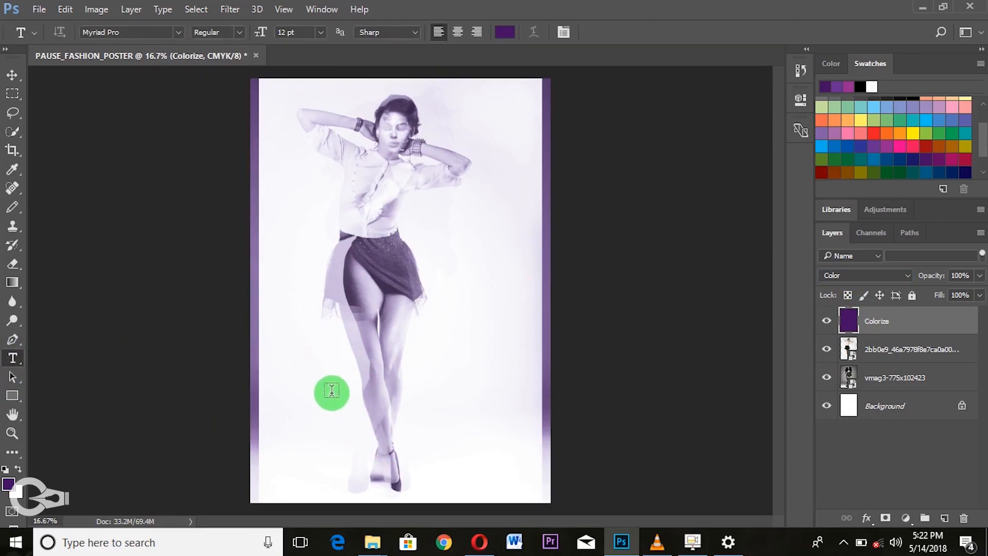
left_click(315, 373)
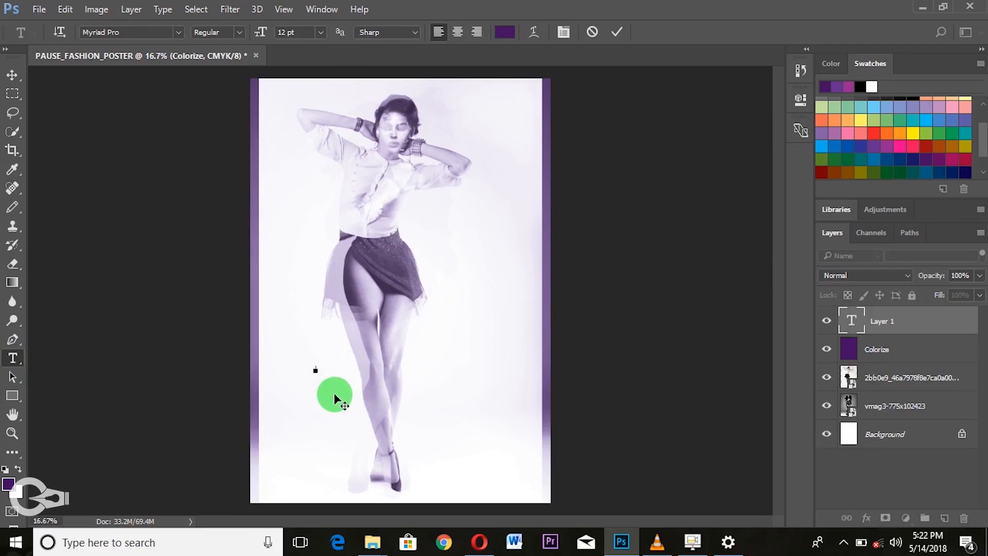
type("Pause Fashion")
Set the font size of the whole "Pause Fashion" text to 60 pt
triple_click(338, 370)
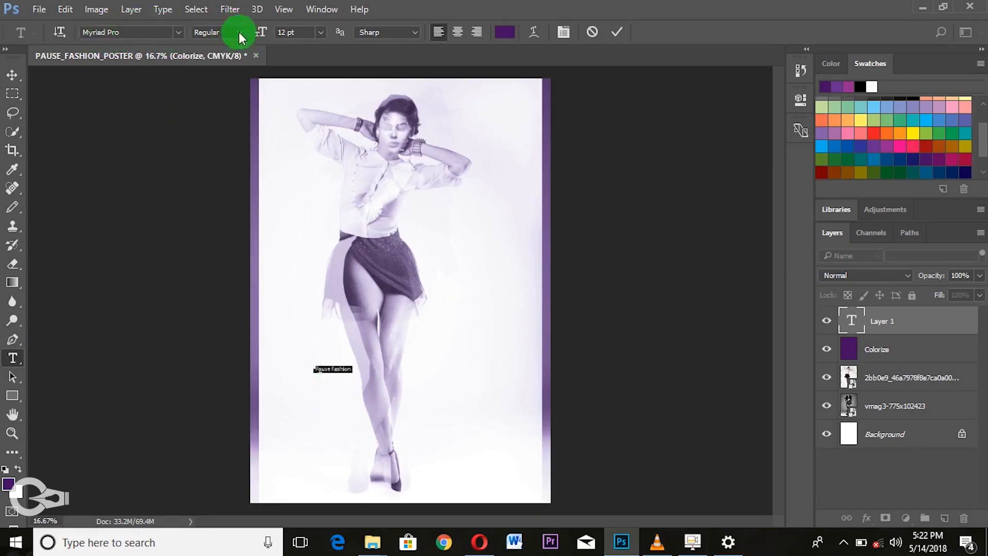
left_click(319, 31)
left_click(321, 257)
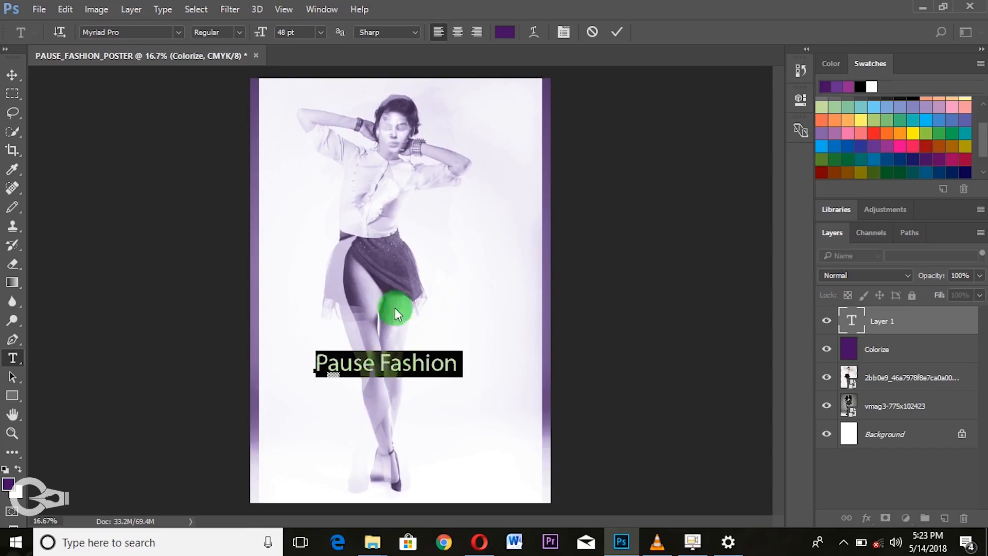
left_click(320, 32)
left_click(314, 276)
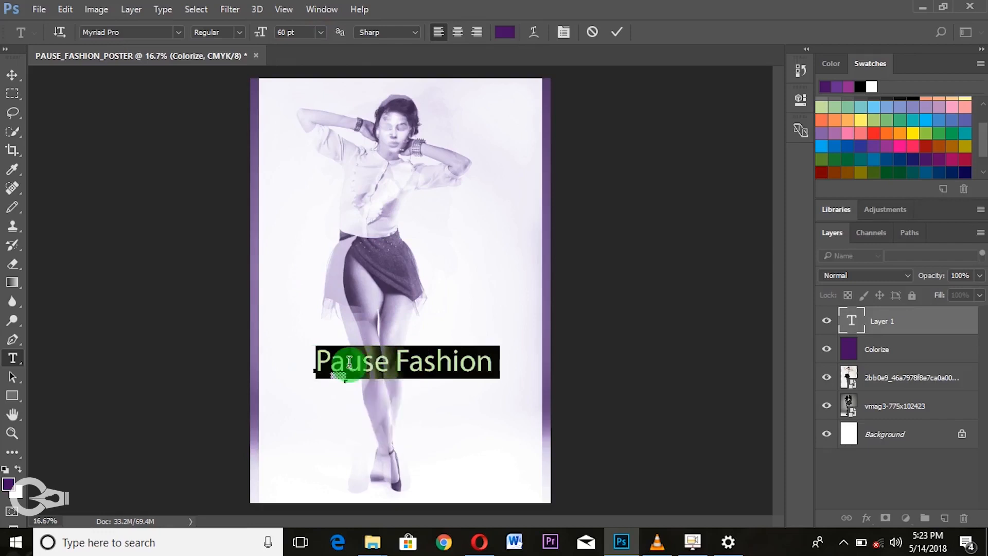
Shift the "Pause Fashion" text slightly right and down on the poster and commit the text edit
left_click(372, 369)
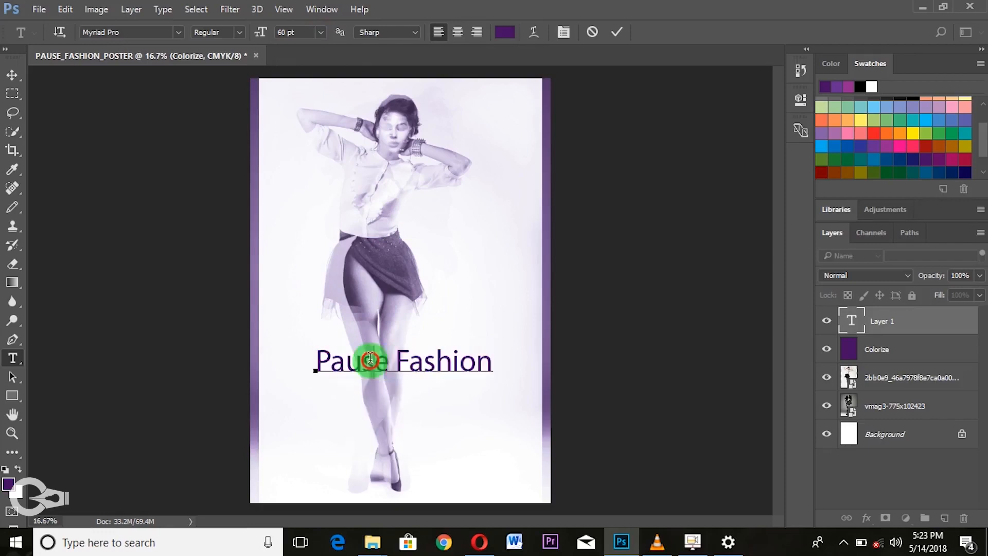
double_click(370, 368)
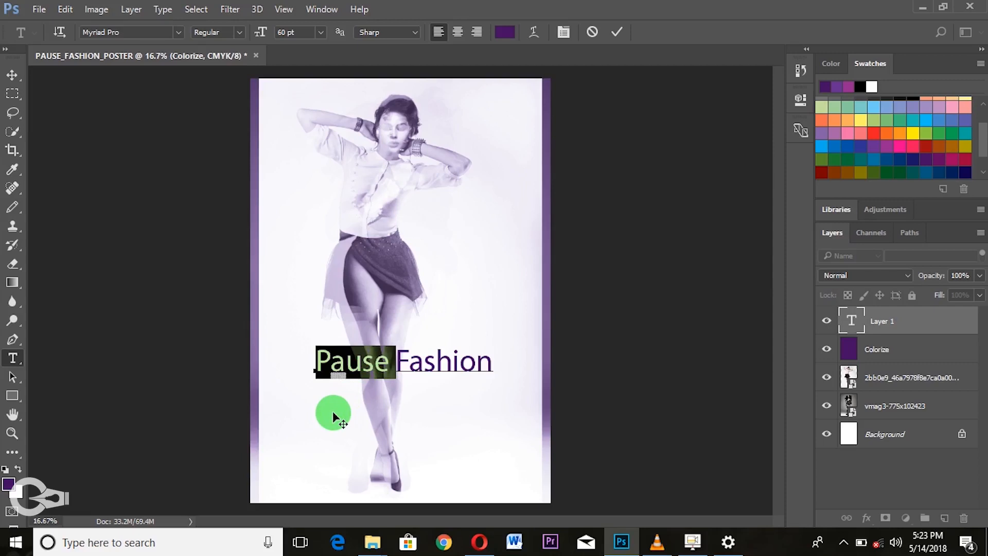
mouse_move(331, 412)
left_mouse_down()
mouse_move(322, 447)
mouse_move(310, 426)
mouse_move(347, 416)
left_mouse_up()
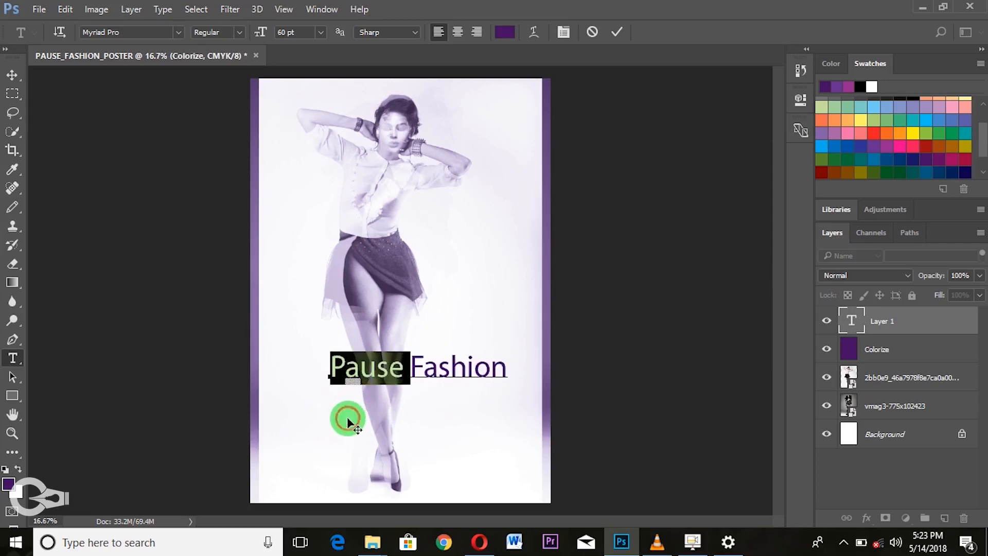
mouse_move(360, 370)
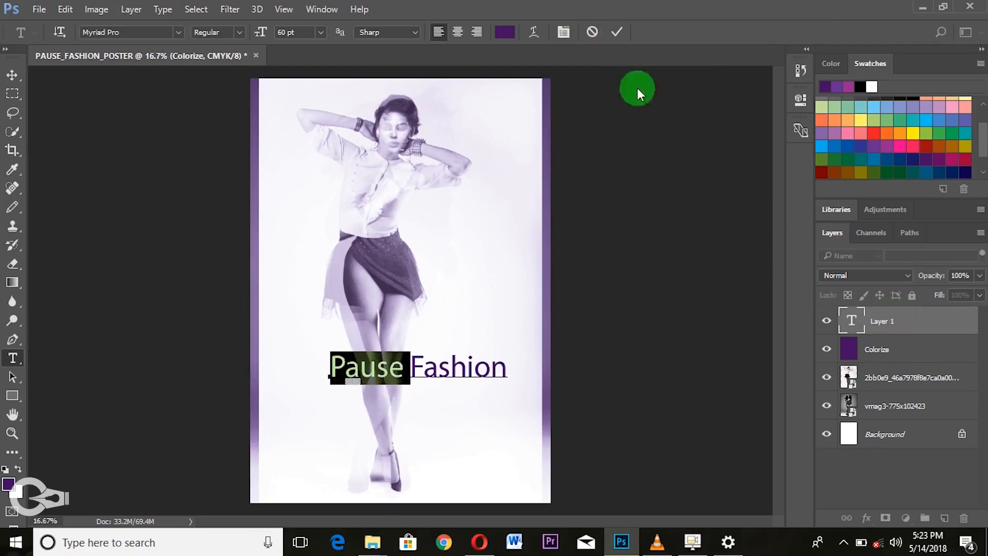
left_click(610, 33)
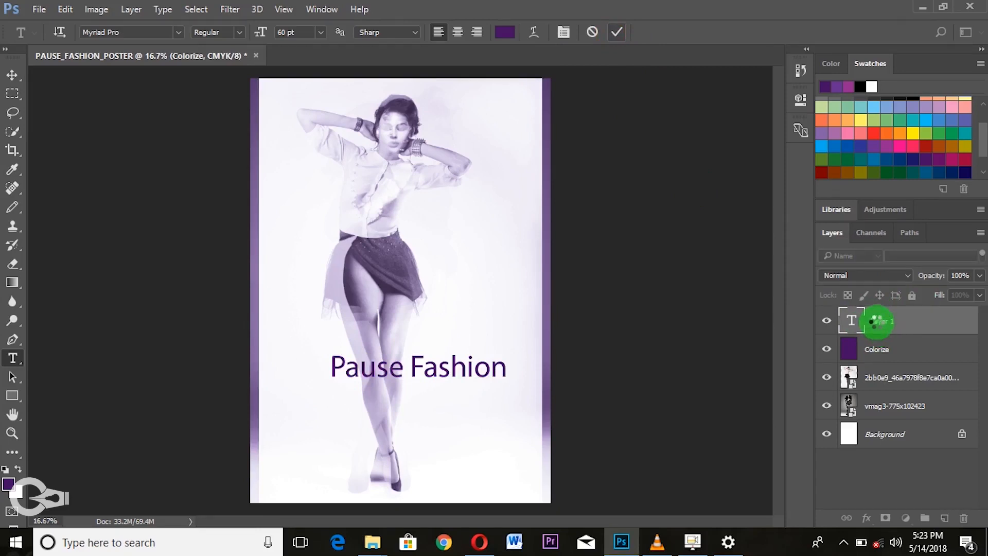
left_click(881, 323)
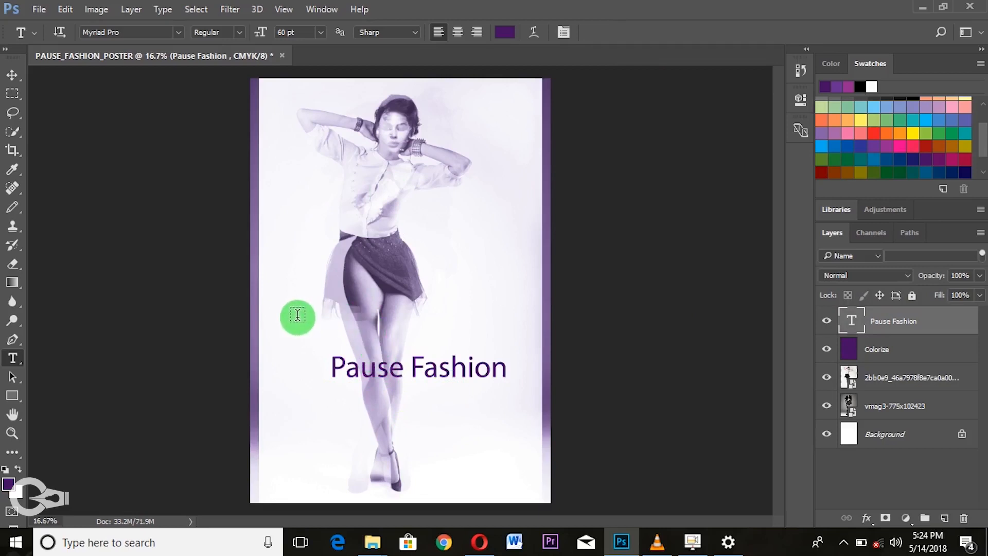
Break the "Pause Fashion" text into two lines, with "Fashion" below "Pause"
left_click(354, 367)
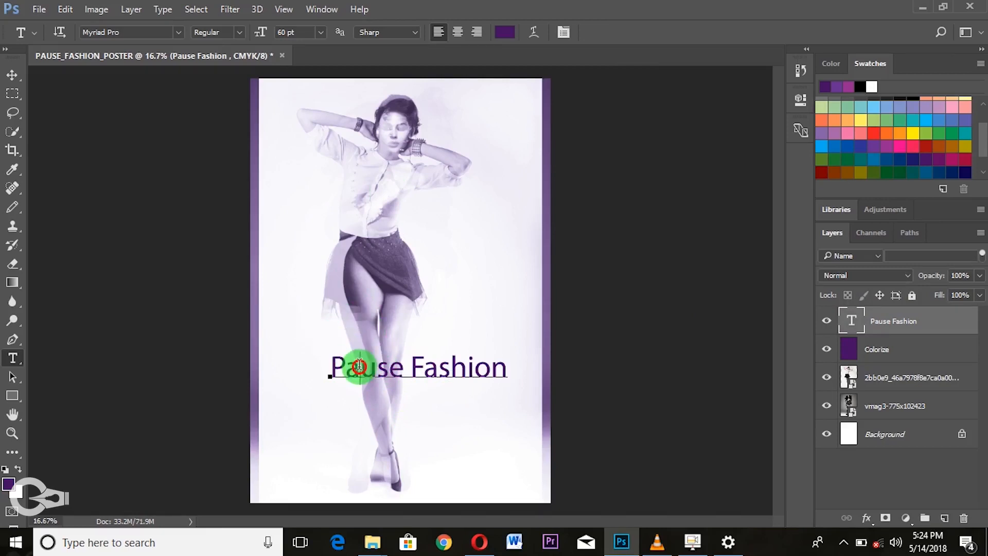
double_click(354, 367)
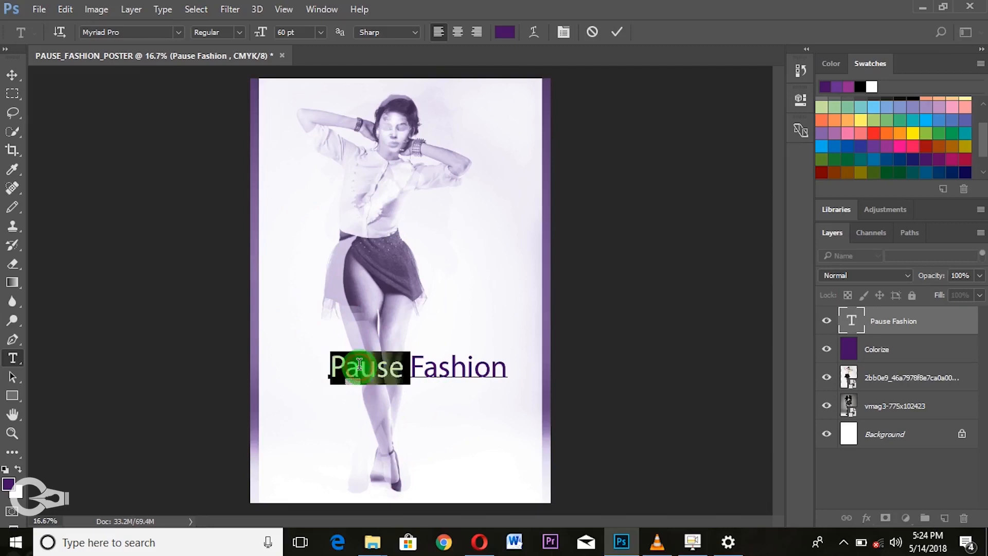
left_click(411, 366)
key("Return")
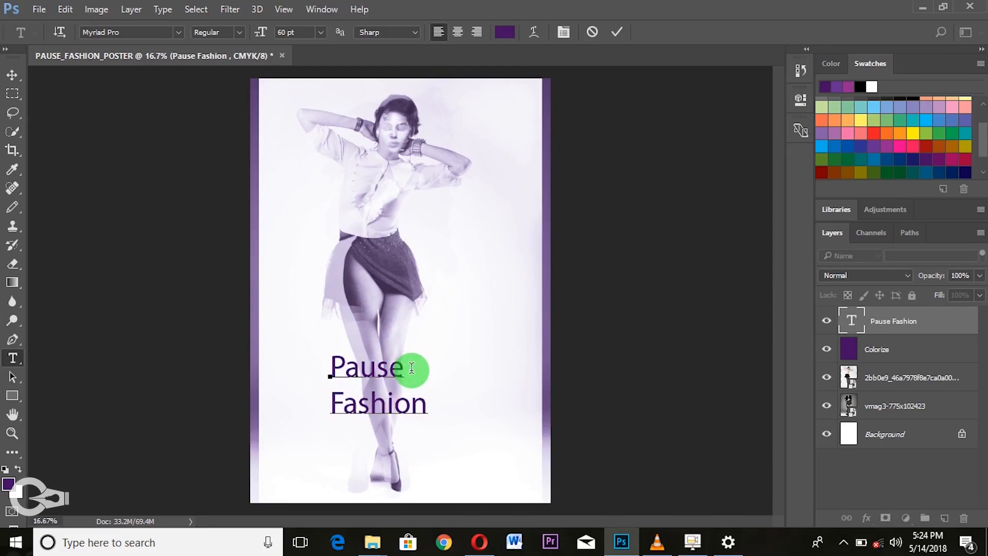
Set the font size of the word "Pause" to 72 pt
double_click(388, 407)
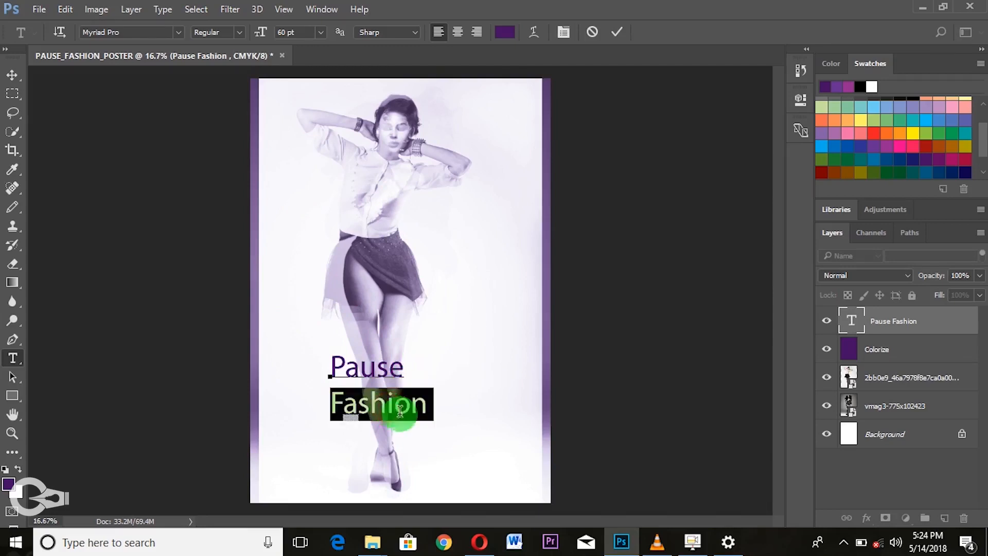
double_click(368, 368)
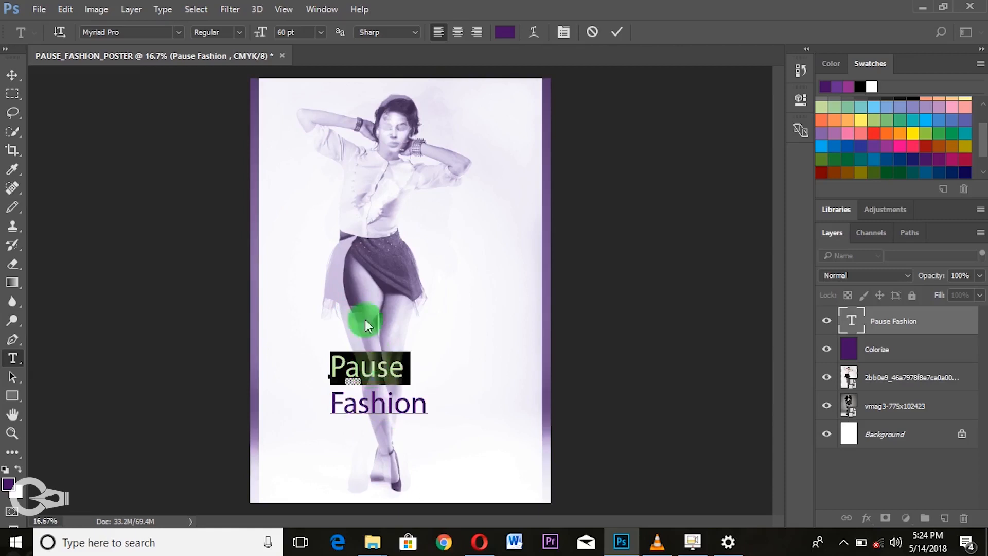
left_click(322, 32)
left_click(330, 292)
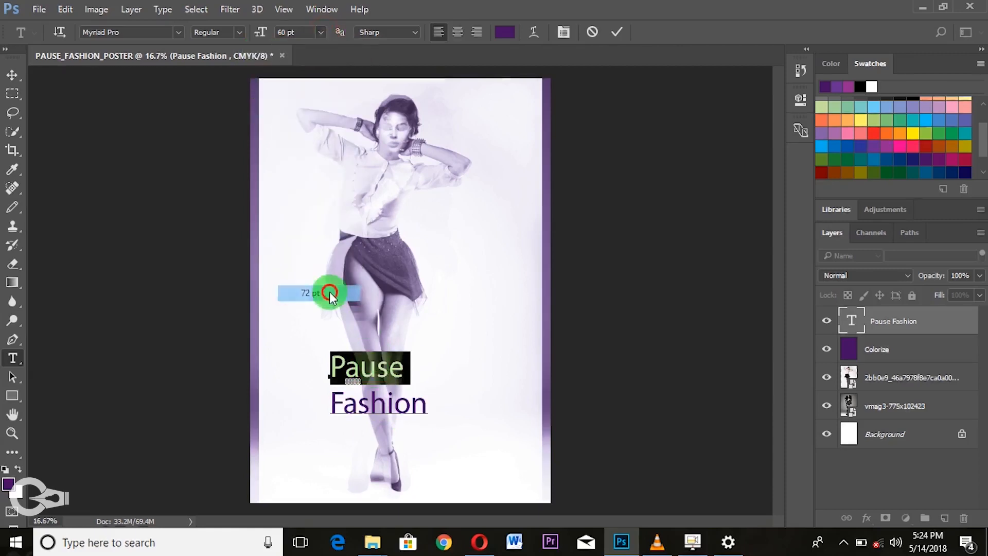
Set the font size of the word "Fashion" to 24 pt and move the two-line title lower on the poster
double_click(344, 411)
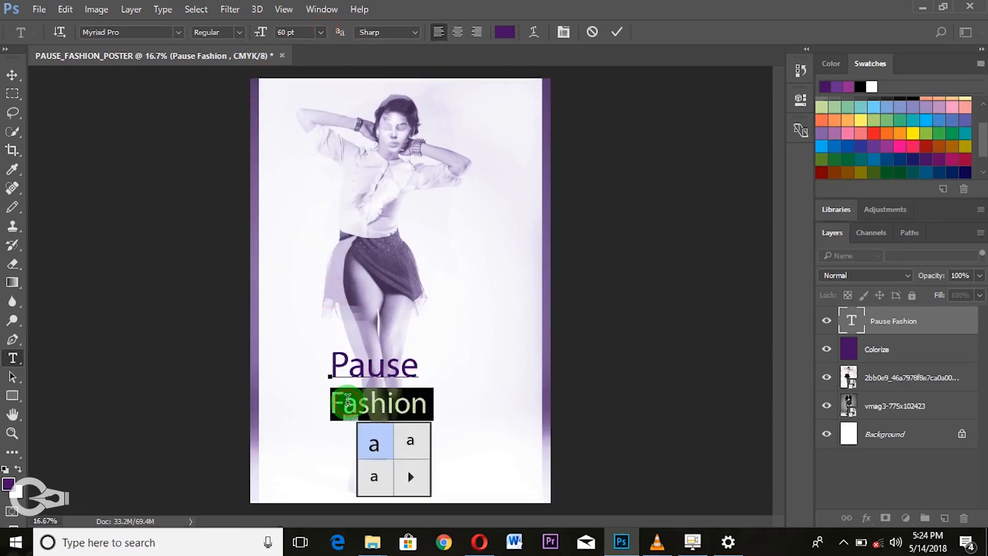
left_click(319, 32)
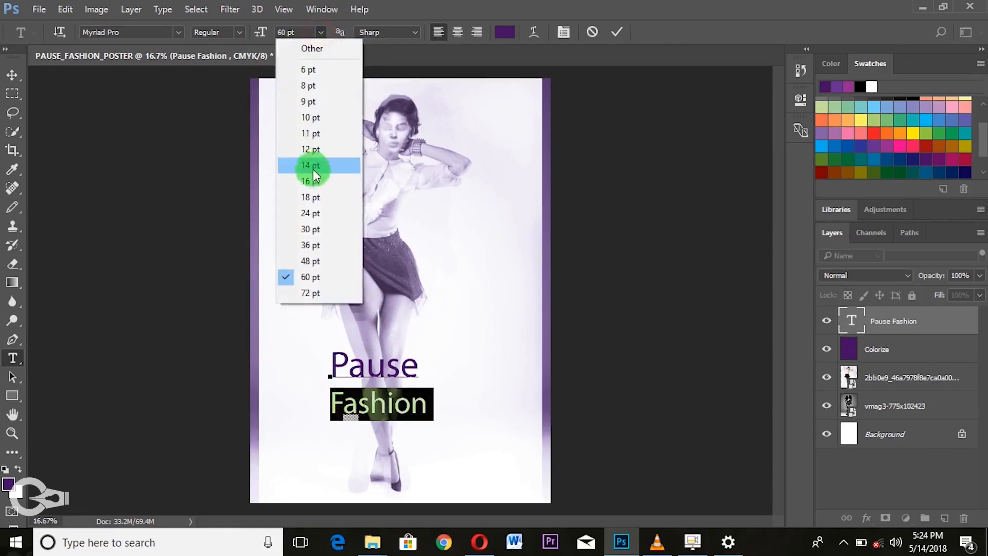
left_click(313, 179)
left_click(320, 32)
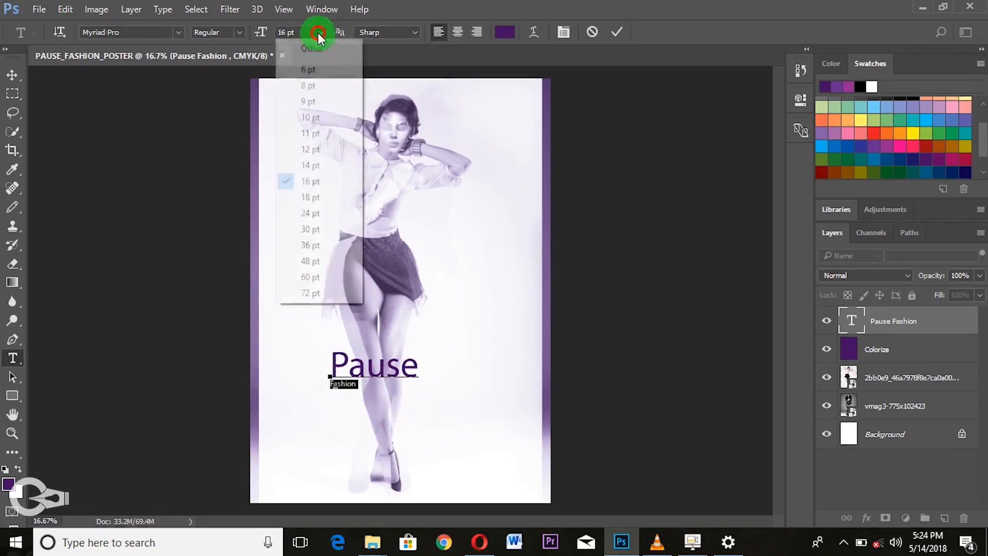
left_click(323, 212)
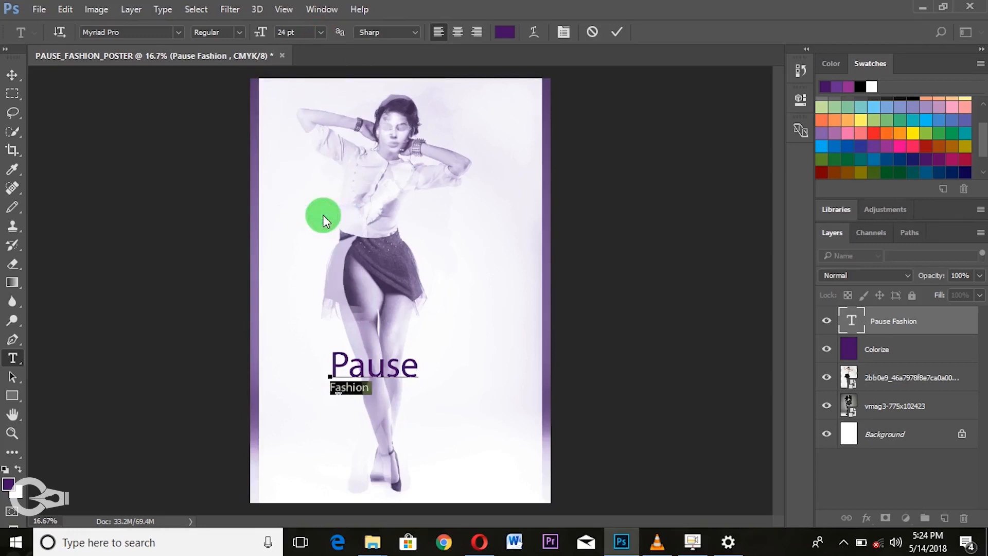
left_click_drag(430, 420, 430, 456)
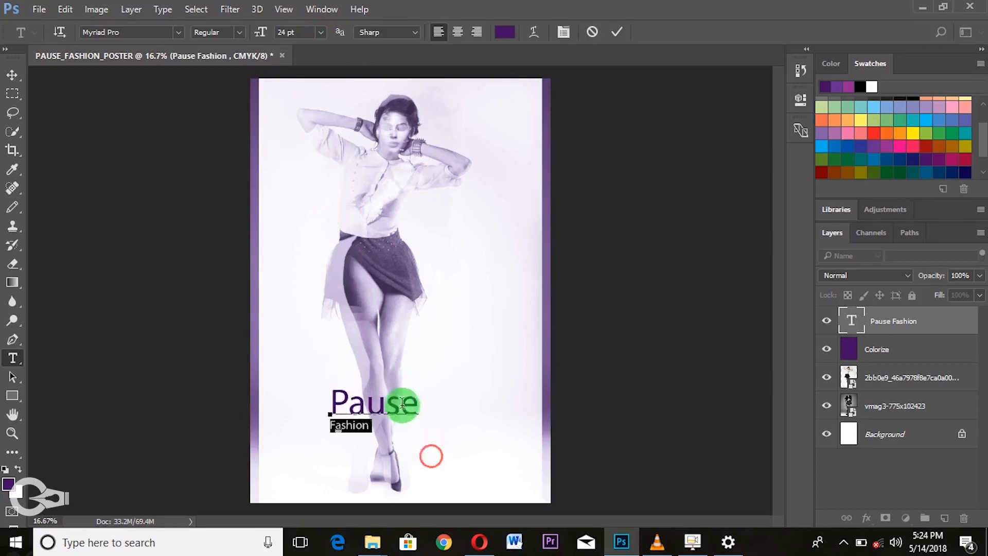
left_click(399, 404)
double_click(400, 404)
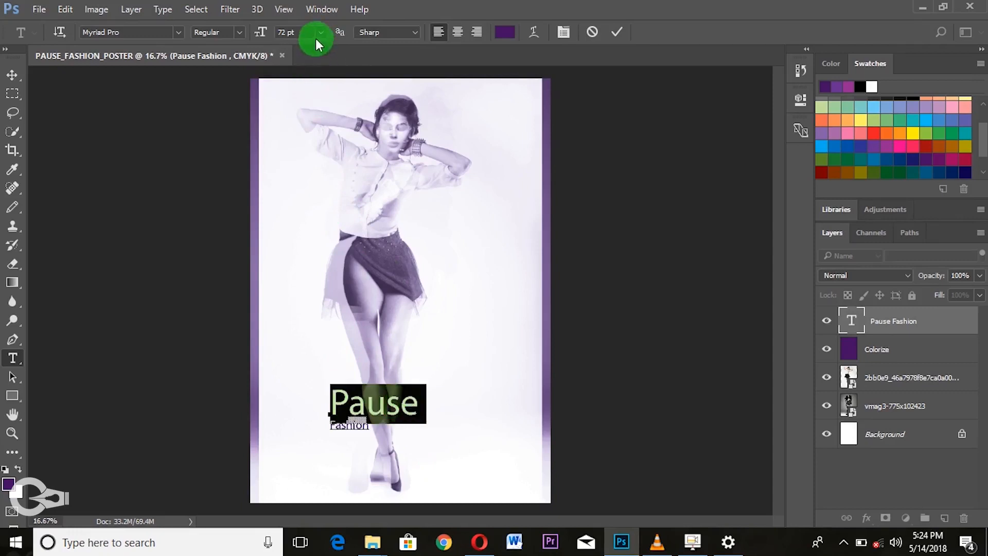
left_click(301, 32)
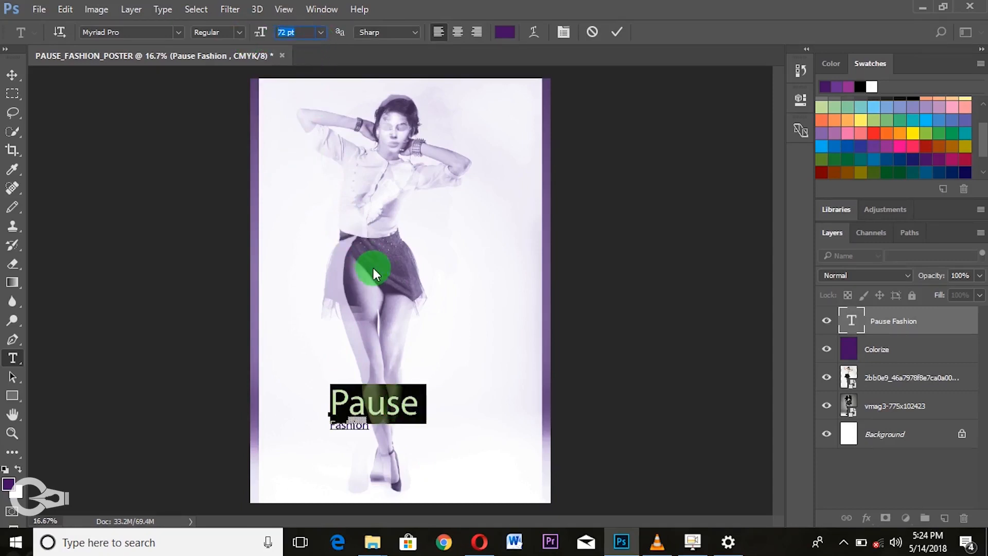
Widen the letter spacing of the word "Fashion" to a tracking value of 640
left_click(344, 431)
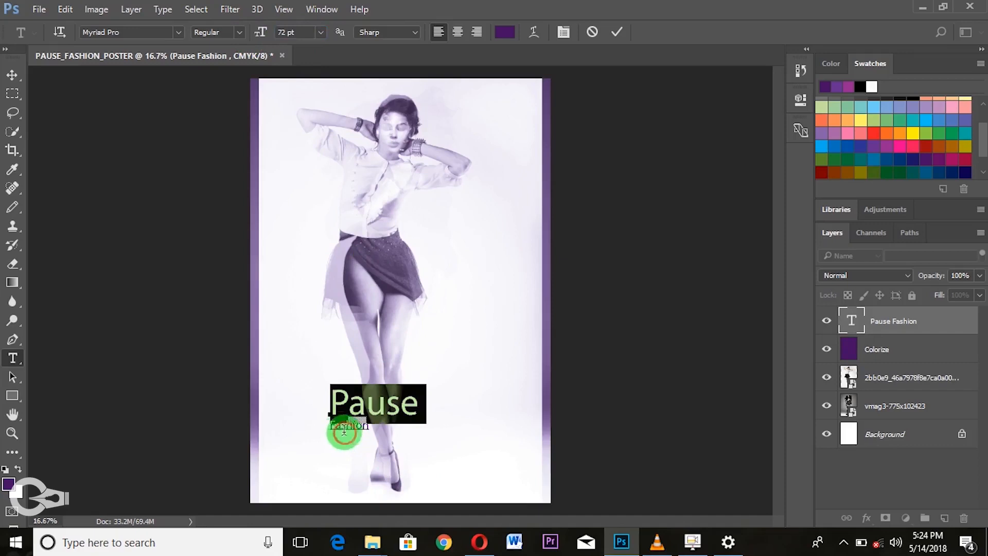
double_click(344, 431)
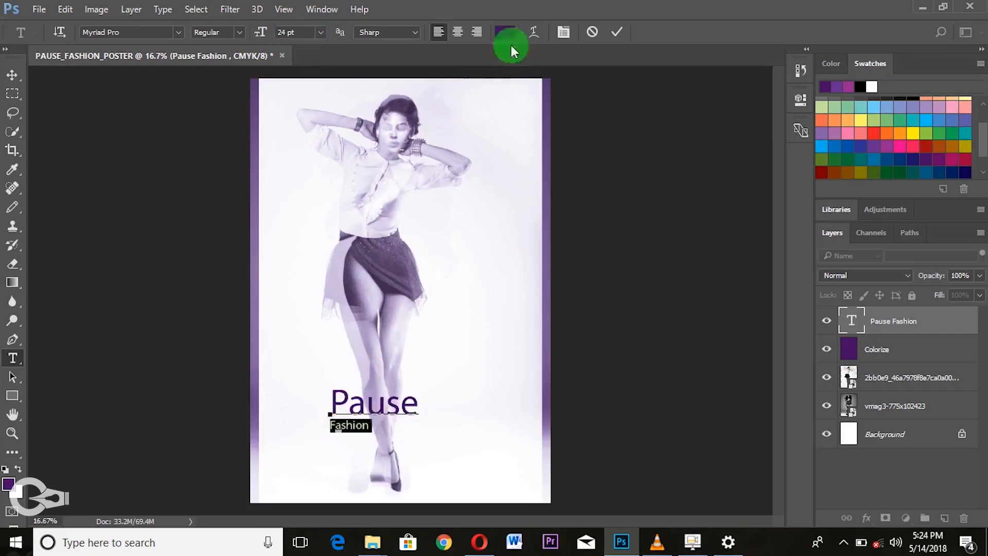
left_click(563, 32)
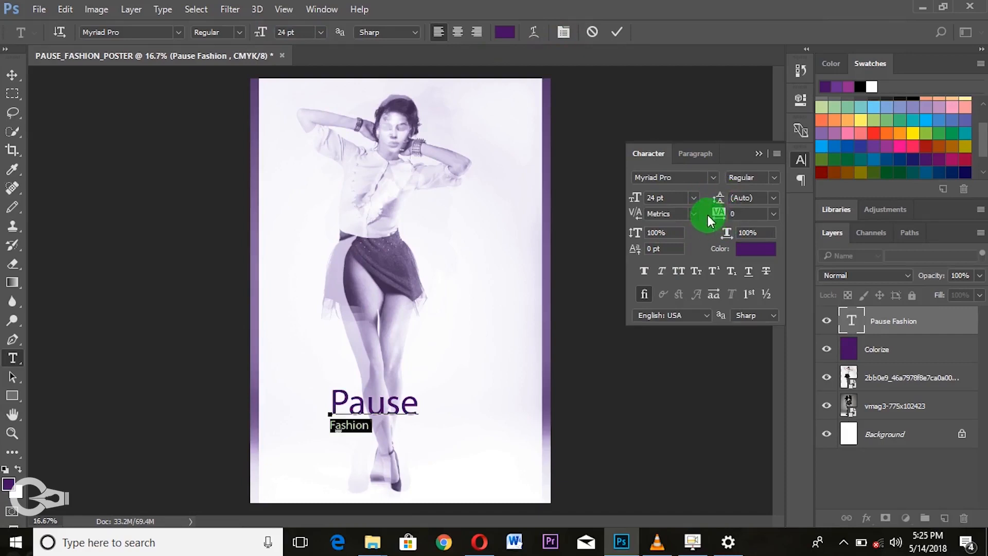
left_click_drag(717, 214, 741, 217)
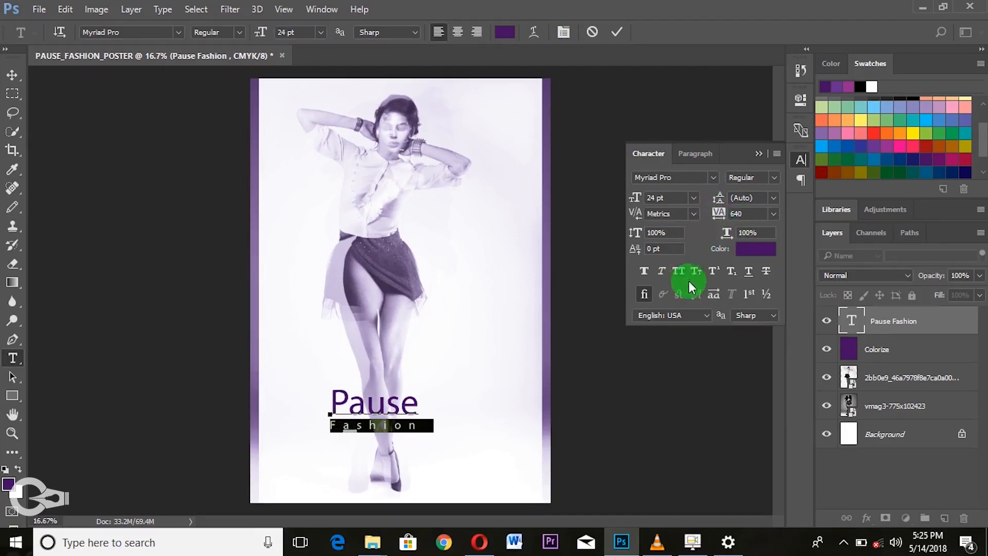
Apply All Caps to both "Fashion" and "Pause" and commit the text edit
left_click(676, 268)
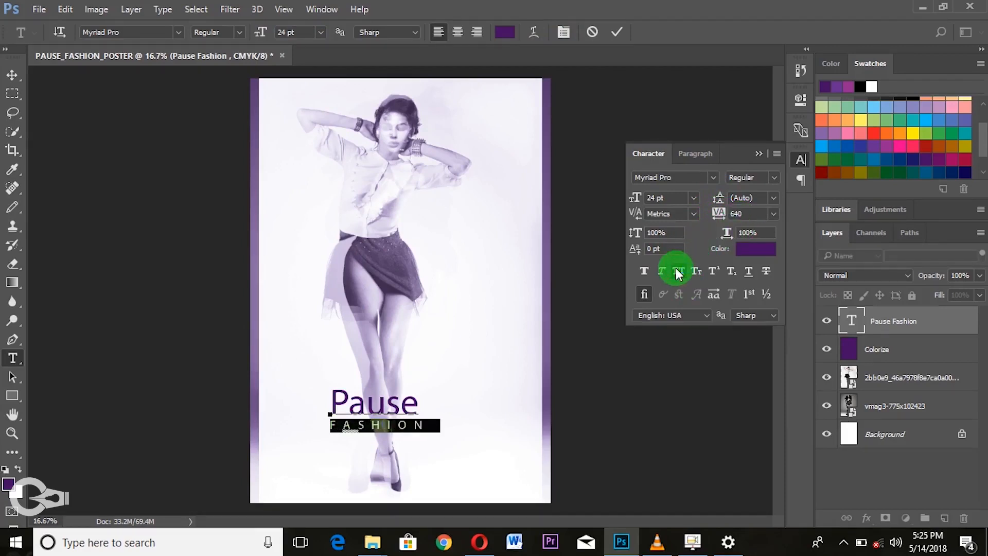
double_click(356, 405)
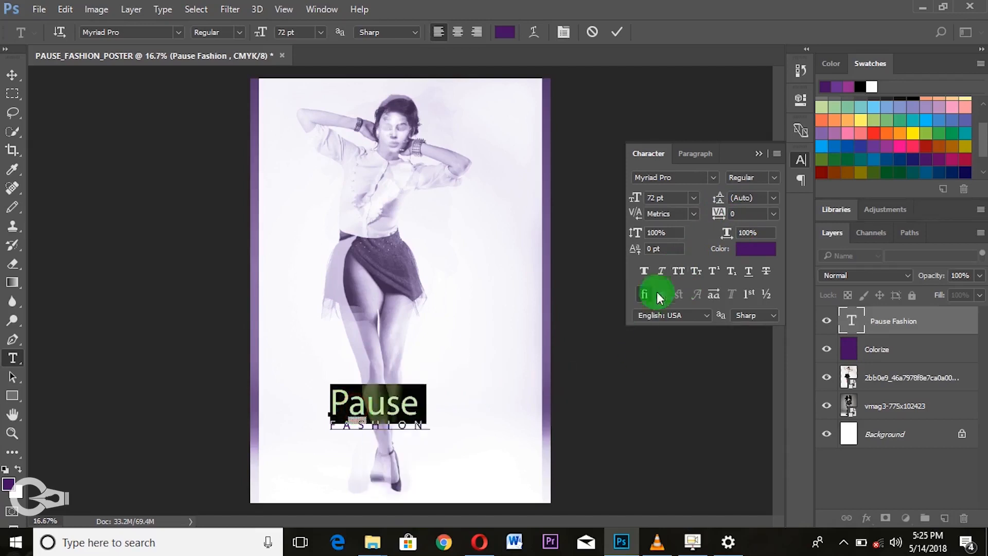
left_click(679, 272)
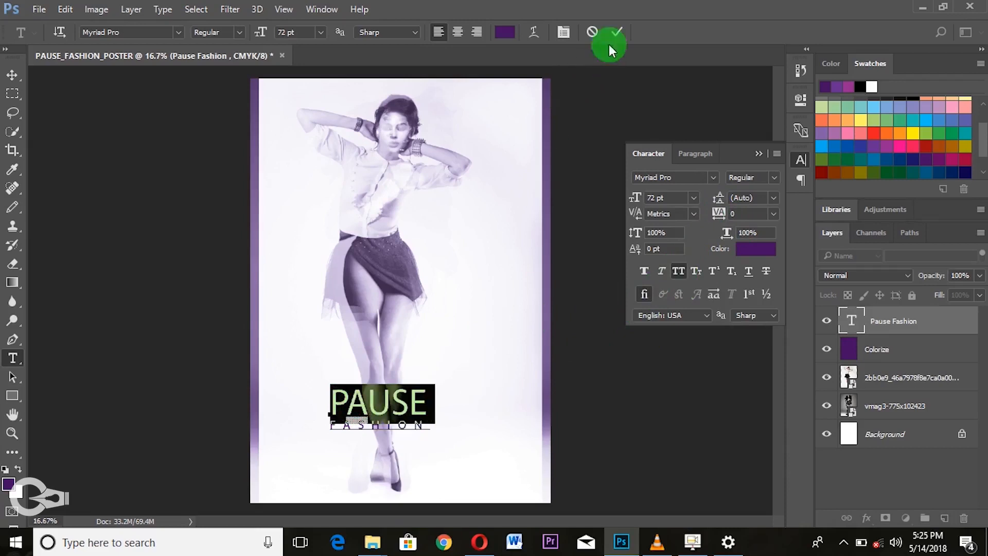
left_click(617, 32)
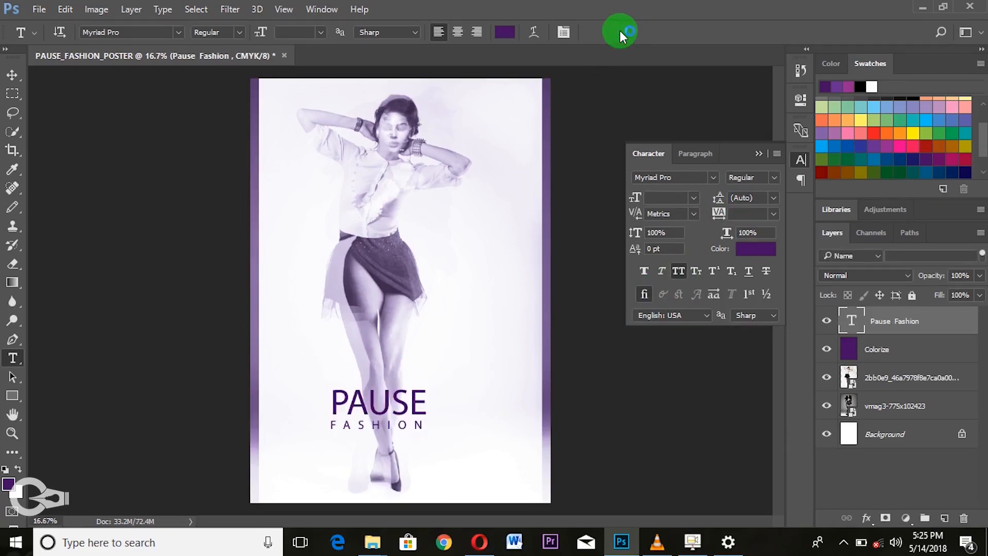
Preview the poster in full-screen mode, fitted to the screen, and return to the standard view with the Move tool active
key("f")
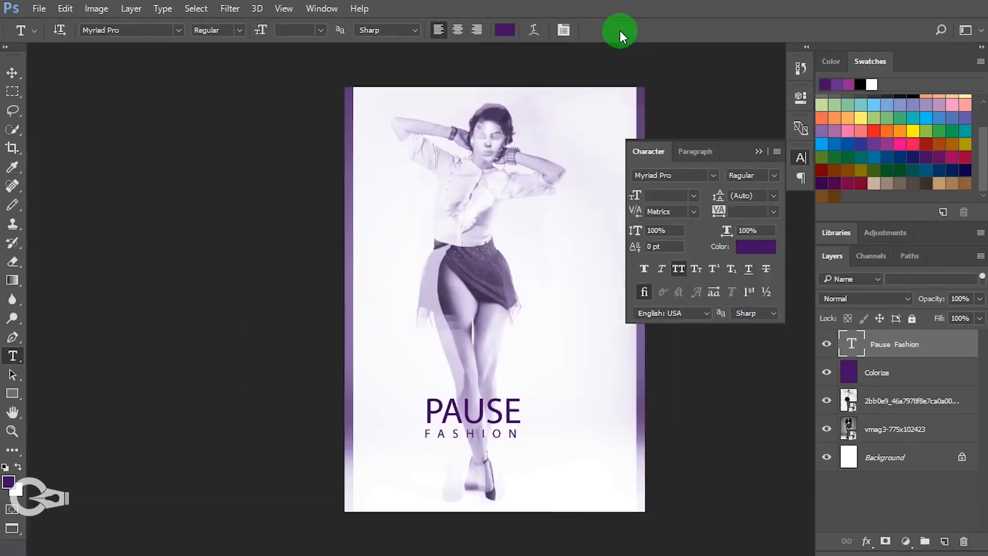
left_click(12, 73)
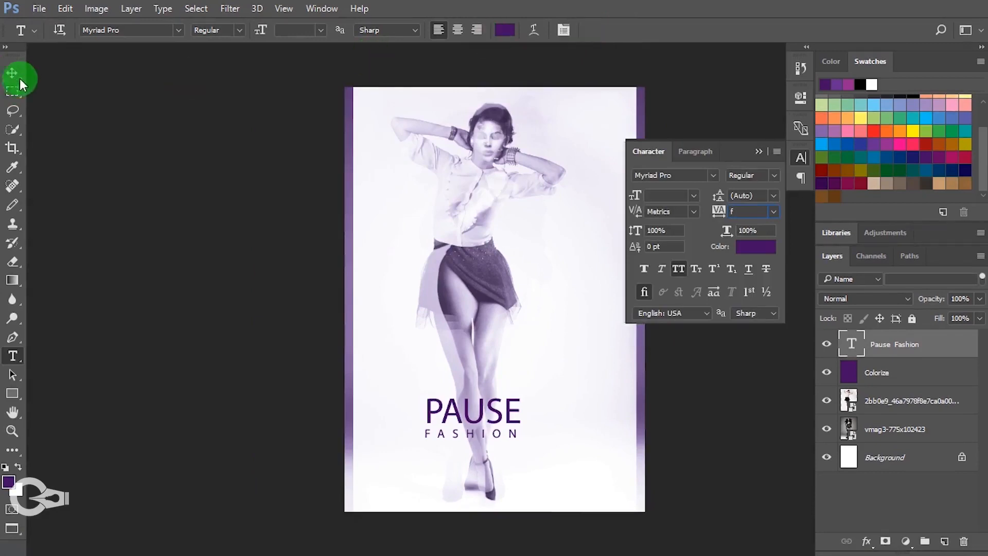
left_click(502, 227)
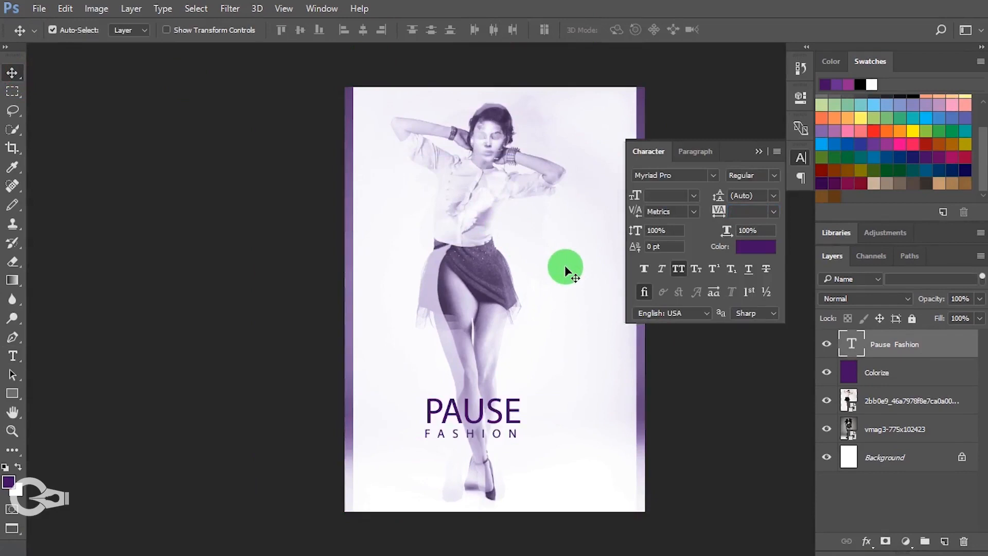
key("f")
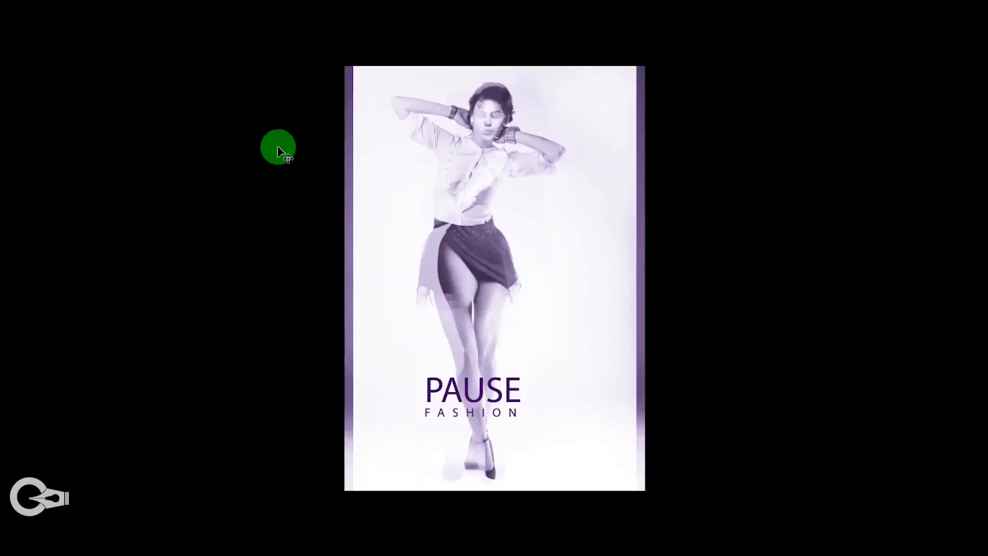
key("ctrl+0")
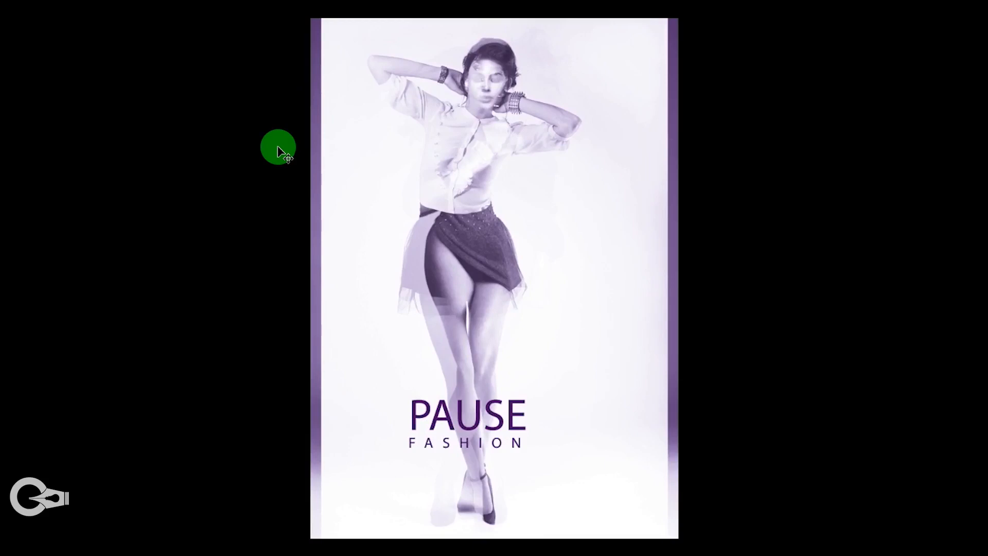
key("f")
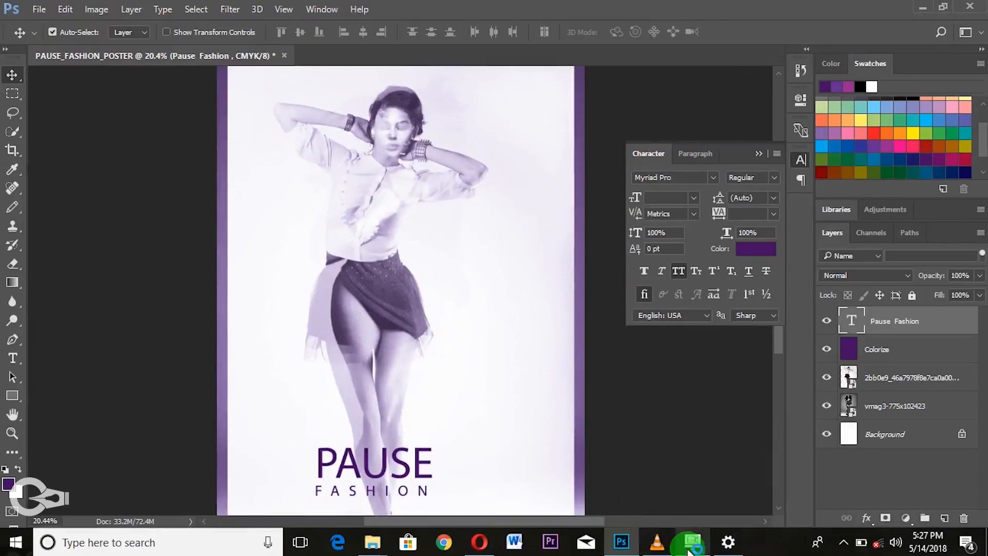
left_click(688, 546)
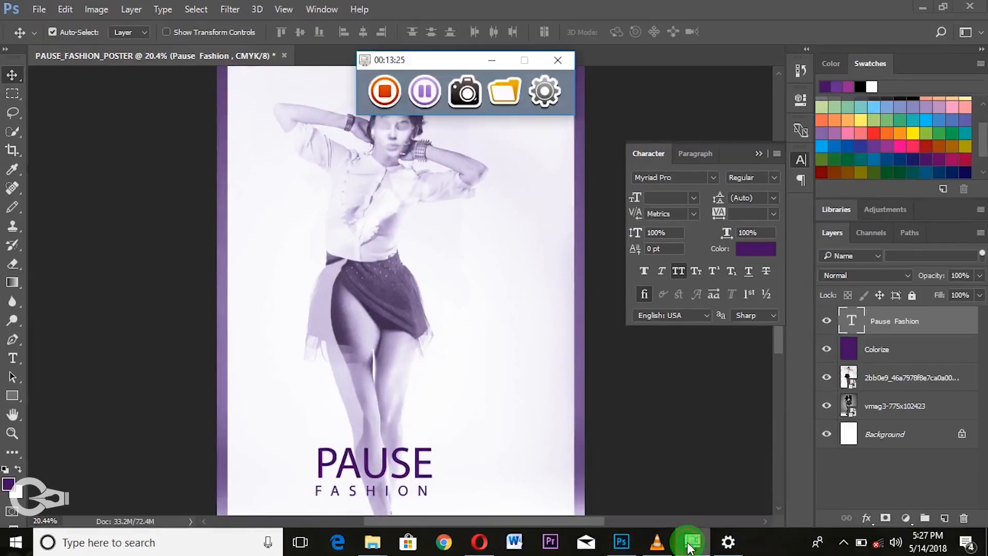
left_click(386, 93)
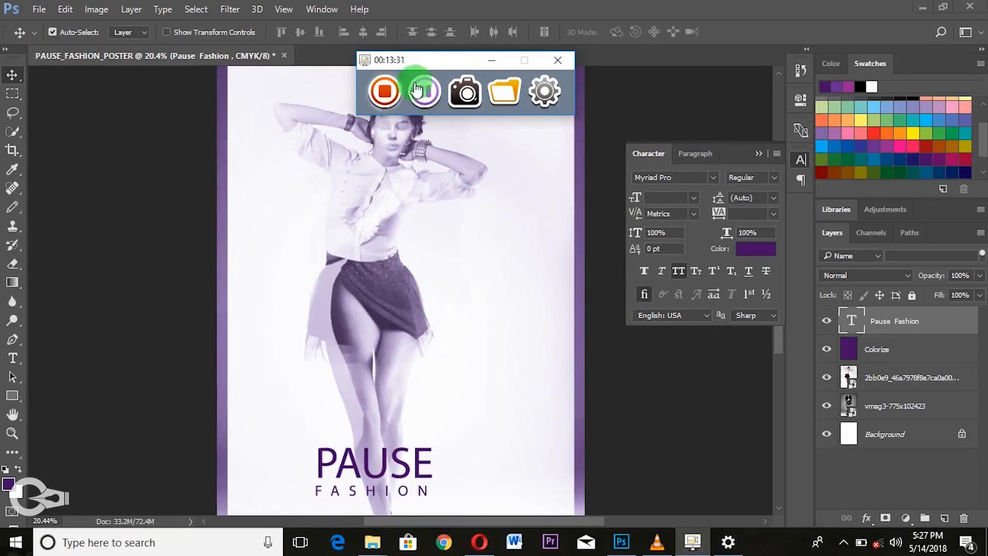
left_click(495, 61)
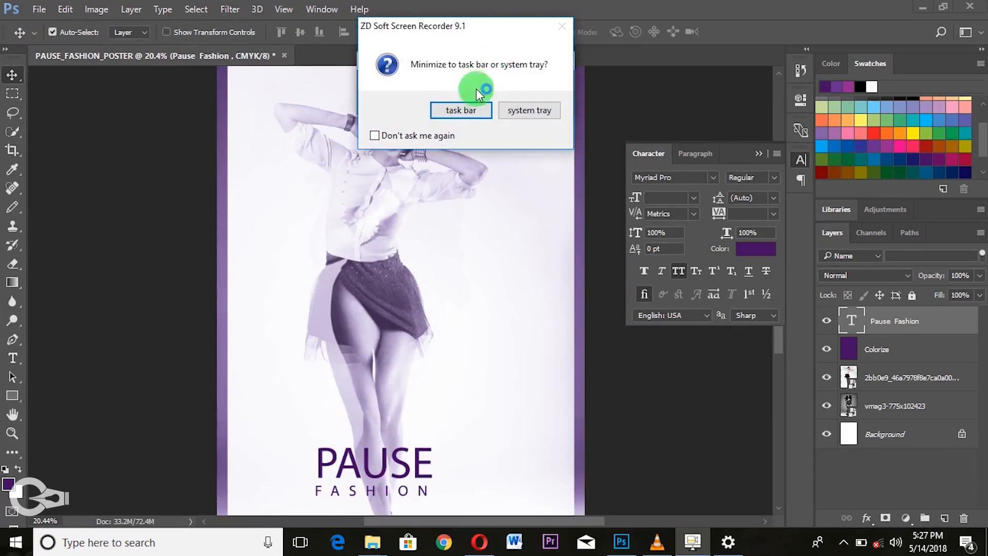
left_click(470, 111)
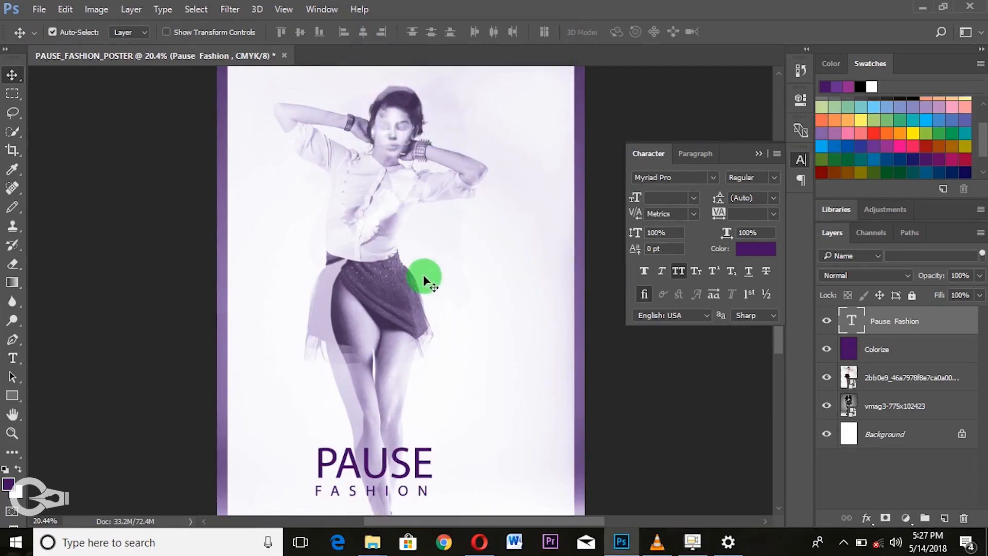
Erase the purple Colorize layer over the model's face with a 92 px Eraser brush
left_click(647, 165)
left_click(851, 349)
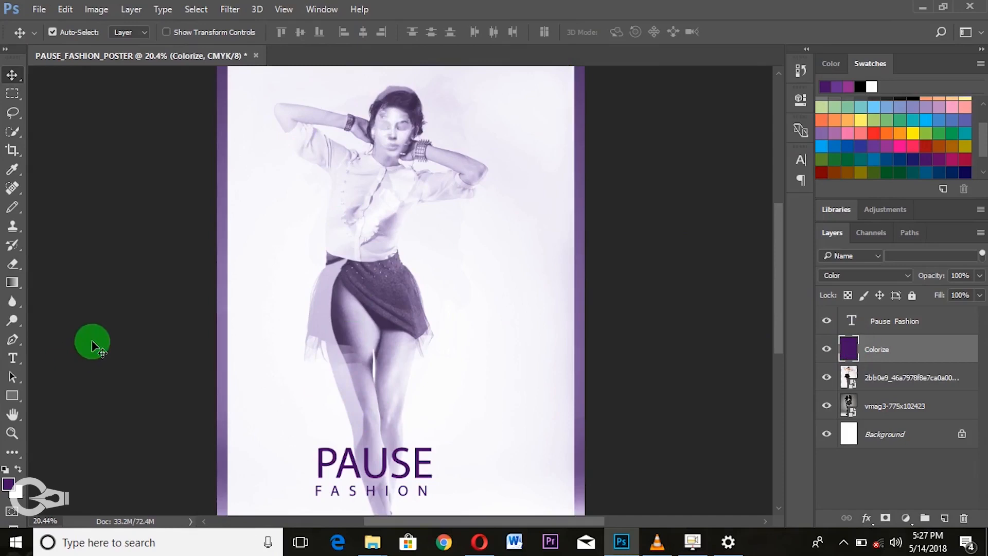
left_click(15, 264)
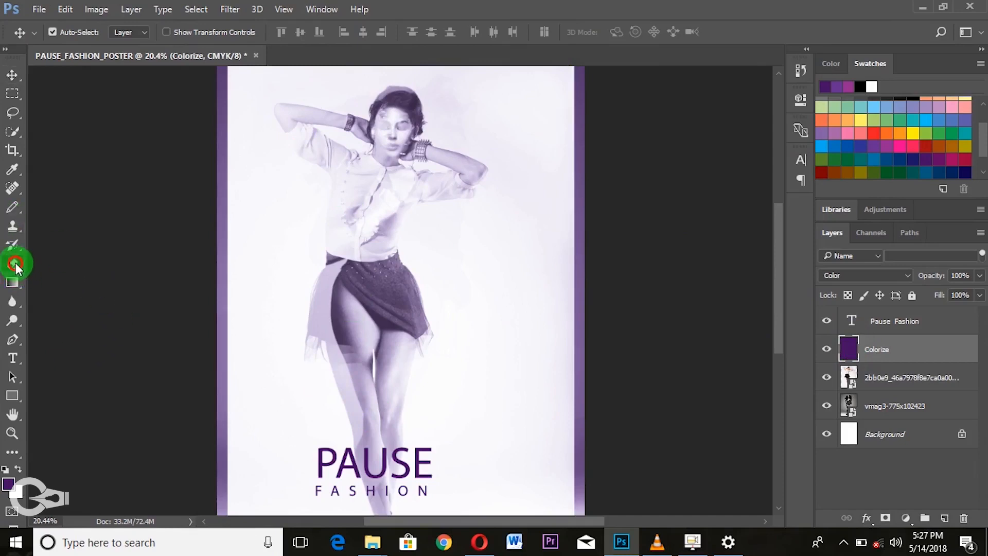
left_click(14, 267)
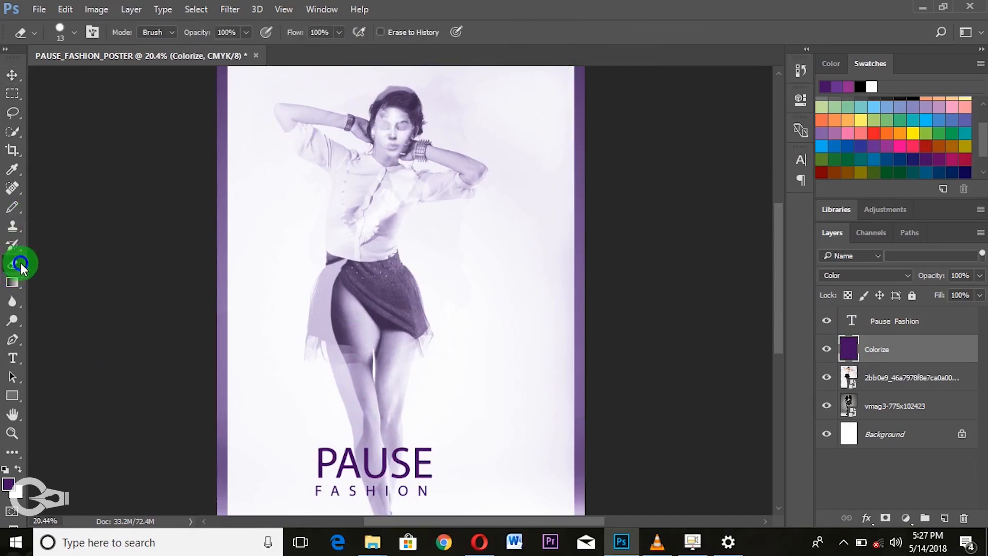
left_click(68, 264)
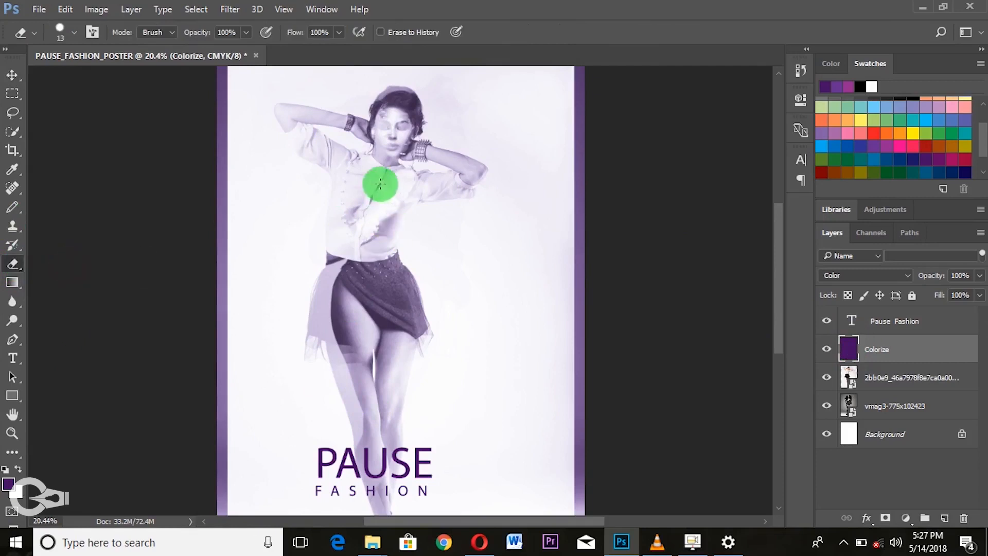
right_click(343, 190)
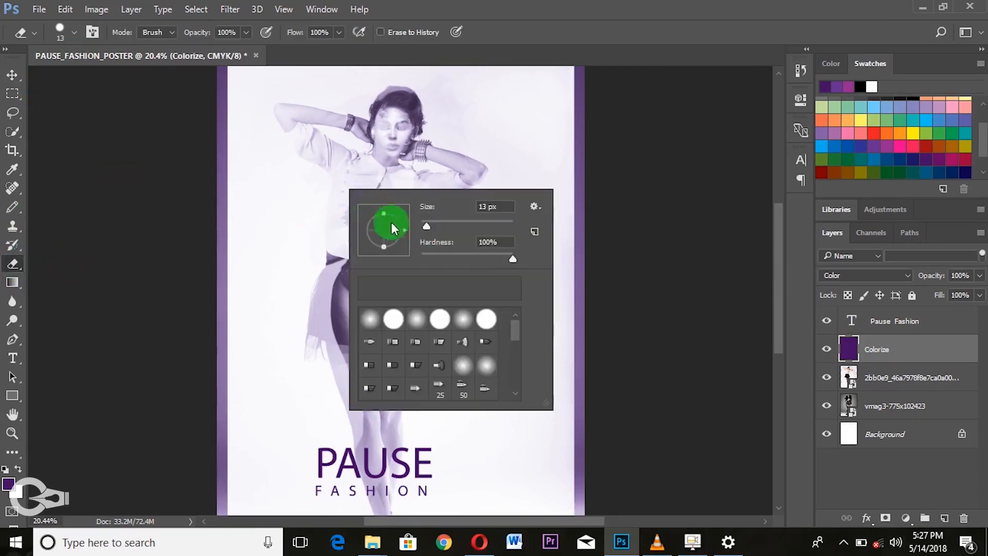
left_click(458, 226)
left_click_drag(460, 230, 462, 227)
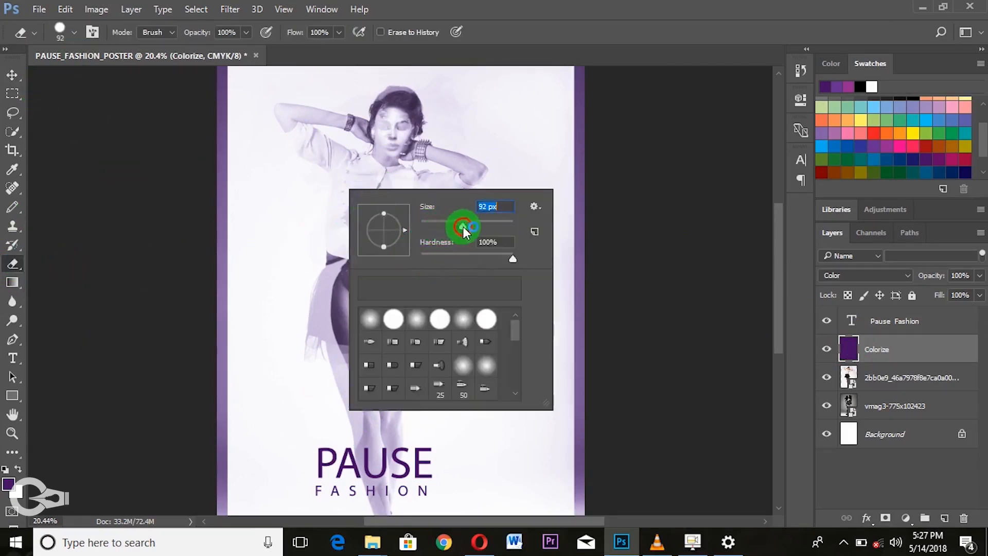
mouse_move(385, 144)
left_mouse_down()
mouse_move(406, 108)
mouse_move(387, 160)
mouse_move(378, 135)
mouse_move(396, 92)
mouse_move(377, 150)
mouse_move(387, 110)
mouse_move(416, 101)
mouse_move(389, 147)
mouse_move(384, 113)
mouse_move(403, 123)
mouse_move(390, 153)
mouse_move(401, 101)
mouse_move(396, 123)
mouse_move(403, 128)
mouse_move(394, 111)
mouse_move(408, 113)
mouse_move(410, 137)
left_mouse_up()
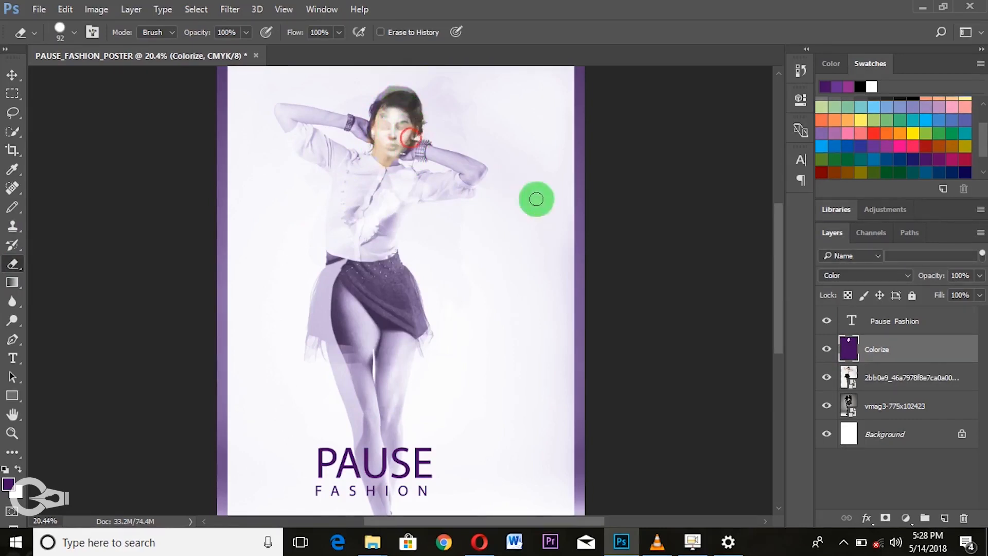